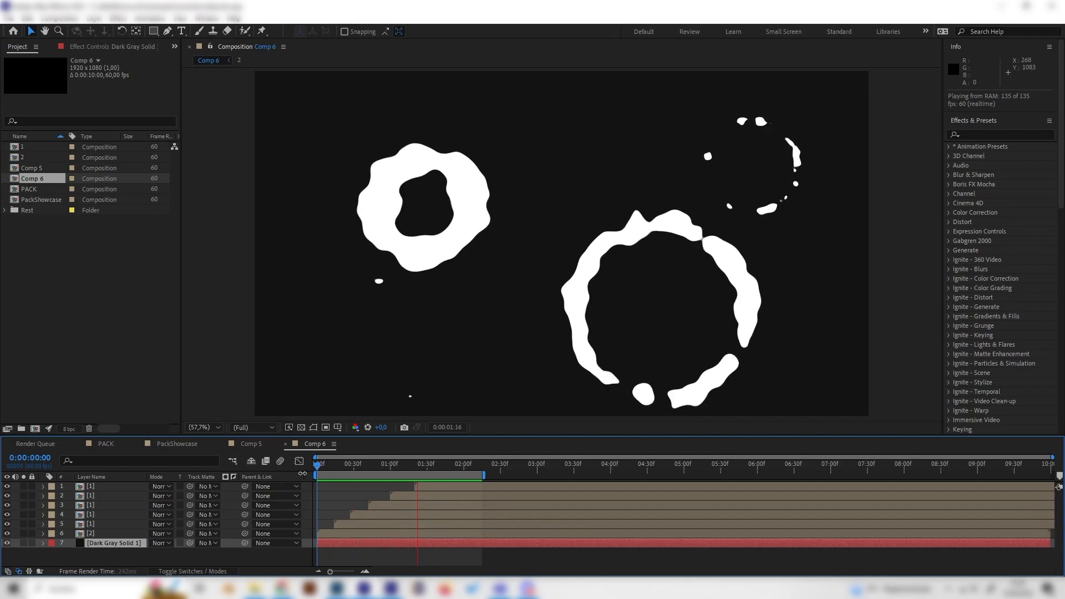
# - Create a new 1920 x 1080 composition at 60 frames per second with a duration of 10 seconds
pyautogui.rightClick(114, 282)
pyautogui.click(115, 283)
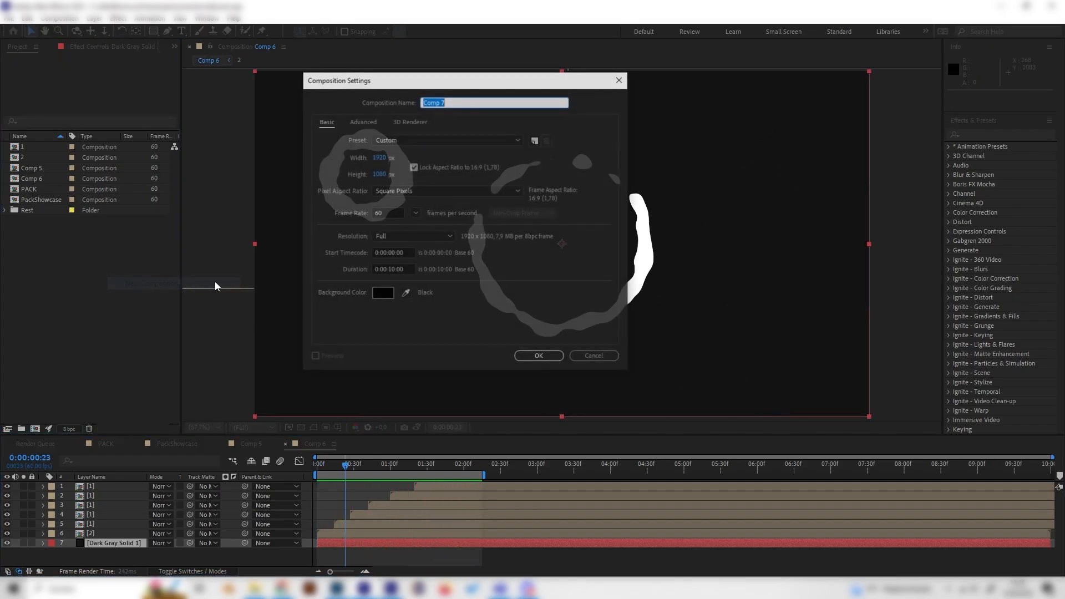
pyautogui.click(531, 360)
# - Add a full-frame dark gray solid layer as the composition's background
pyautogui.rightClick(205, 497)
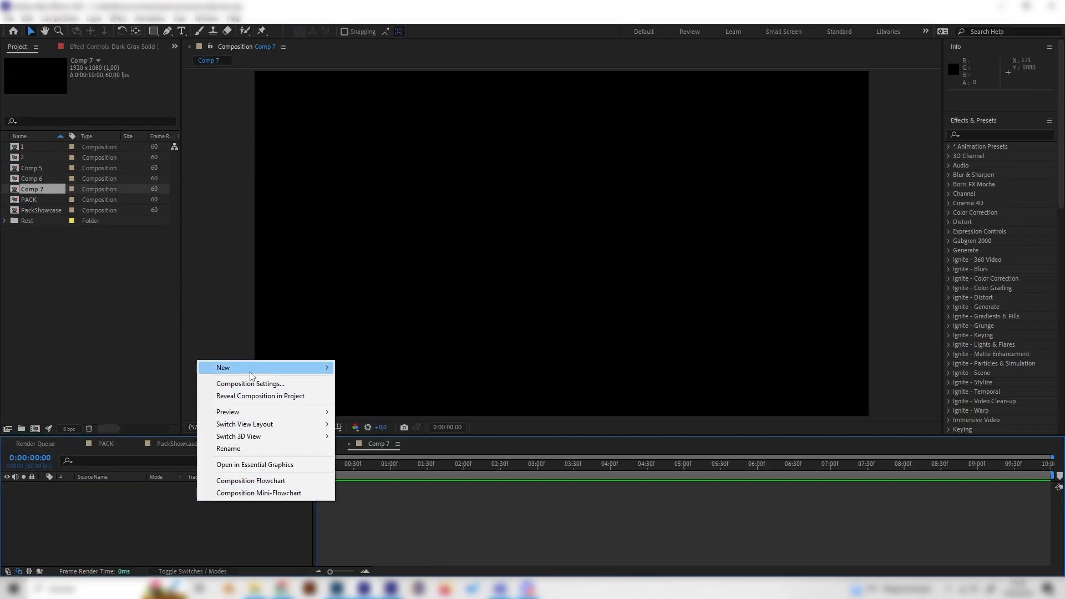
pyautogui.moveTo(233, 368)
pyautogui.click(413, 398)
pyautogui.click(174, 225)
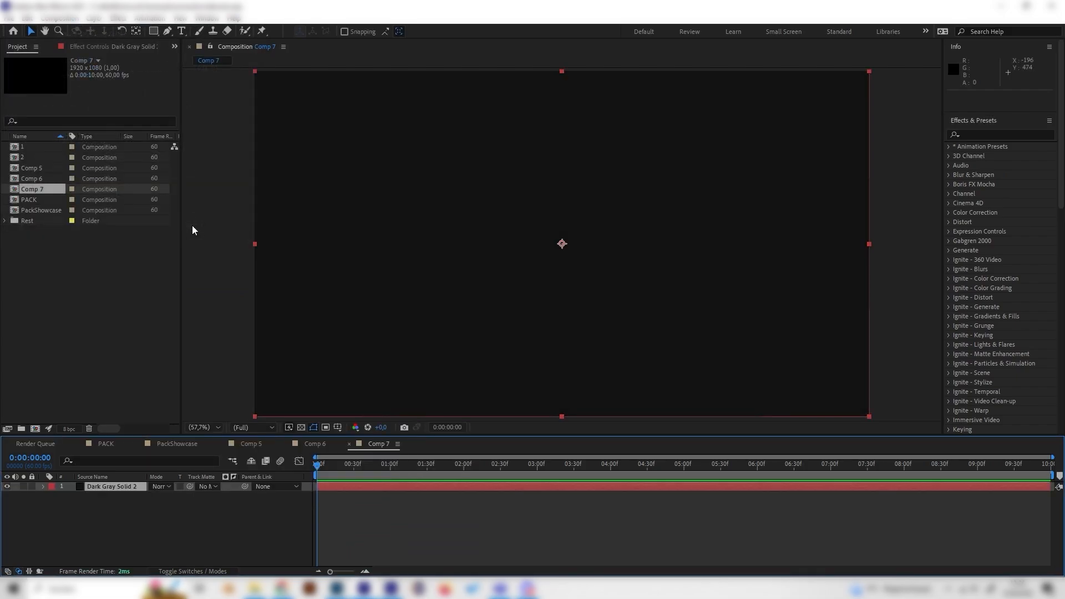
pyautogui.click(252, 526)
# - Add an empty shape layer above the dark gray solid
pyautogui.rightClick(245, 501)
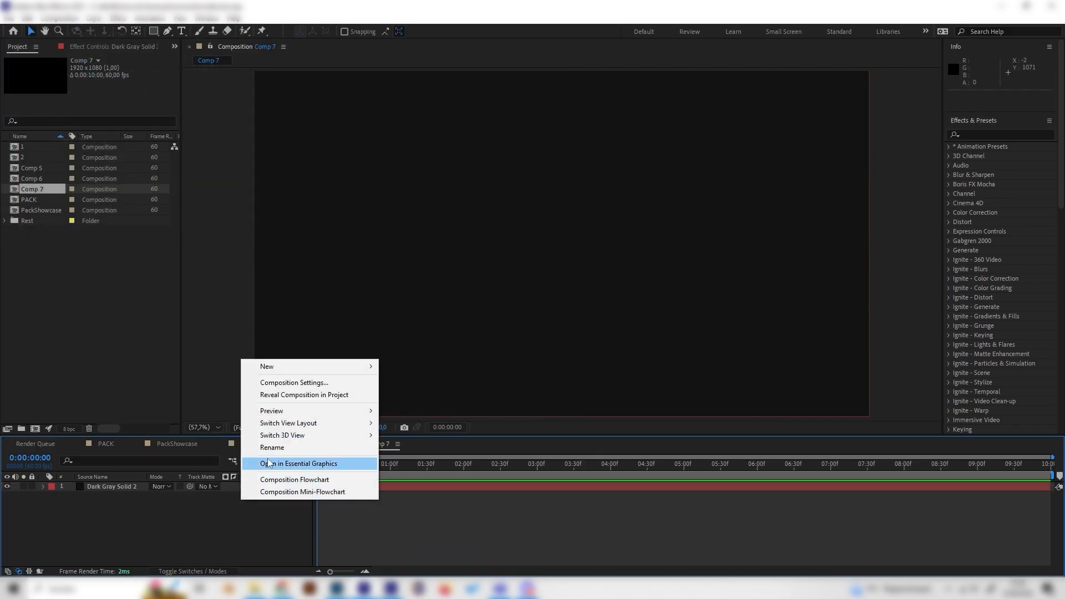
pyautogui.click(297, 358)
pyautogui.rightClick(244, 536)
pyautogui.moveTo(288, 404)
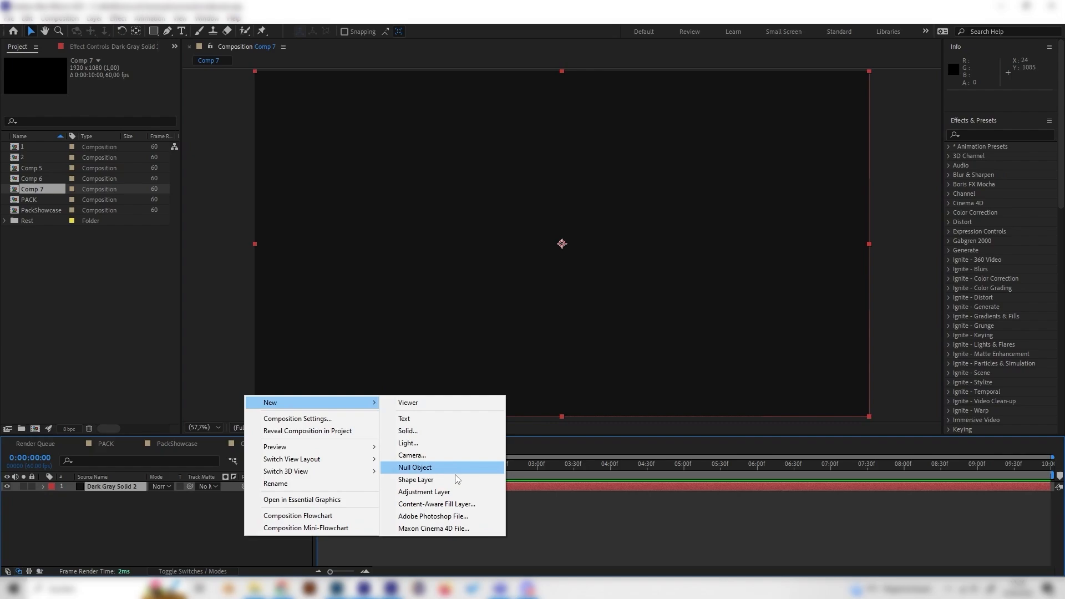
pyautogui.click(426, 479)
pyautogui.press('q')
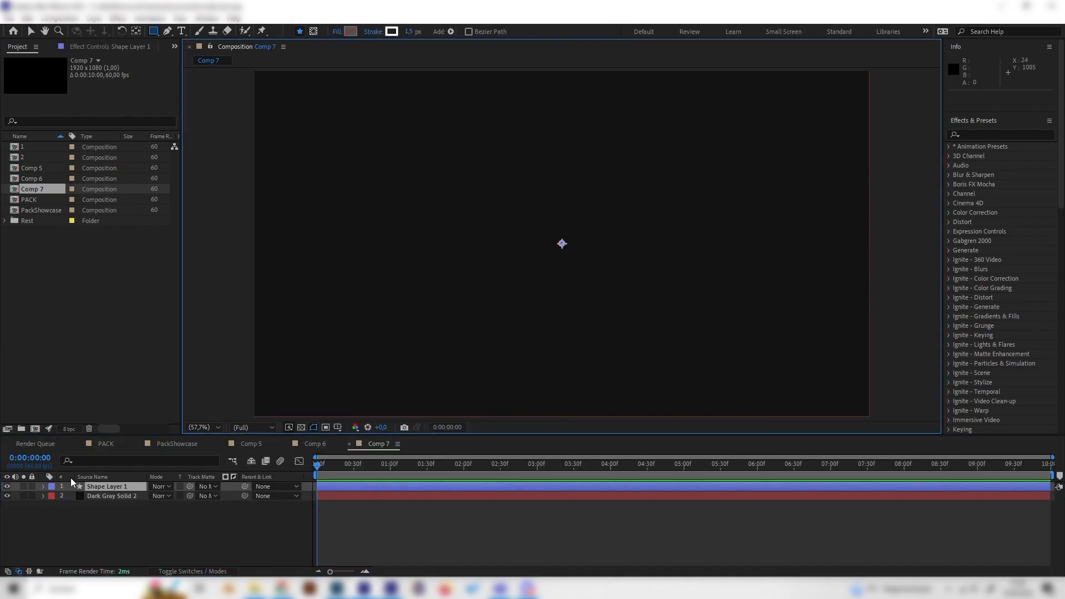
# - Add an Ellipse path to the contents of the shape layer
pyautogui.click(44, 486)
pyautogui.click(233, 495)
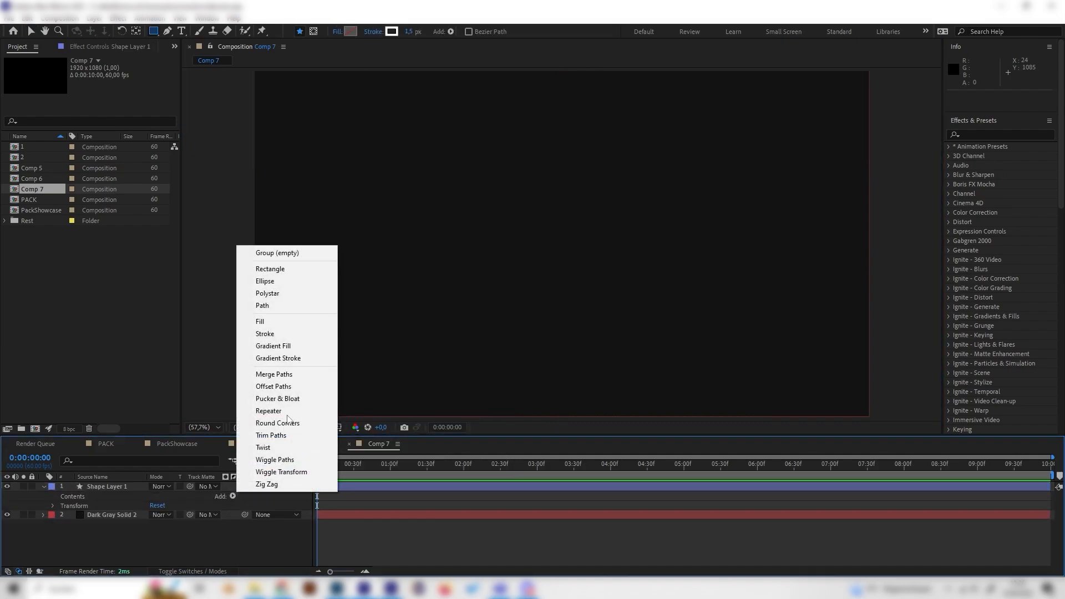
pyautogui.click(283, 281)
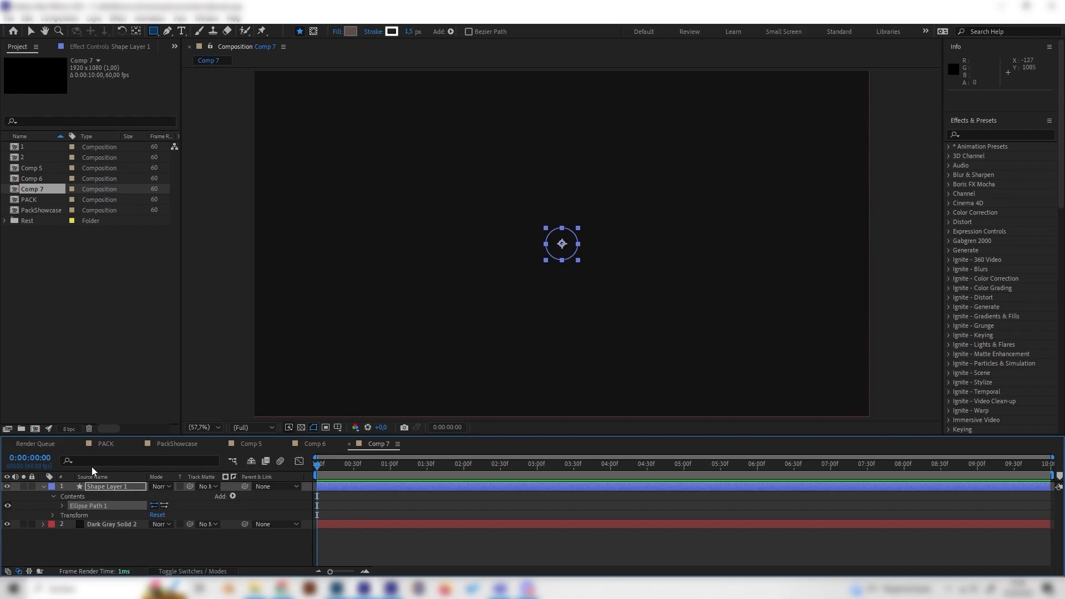
# - Keyframe the ellipse path's size at 0 on the first frame of the composition
pyautogui.click(66, 504)
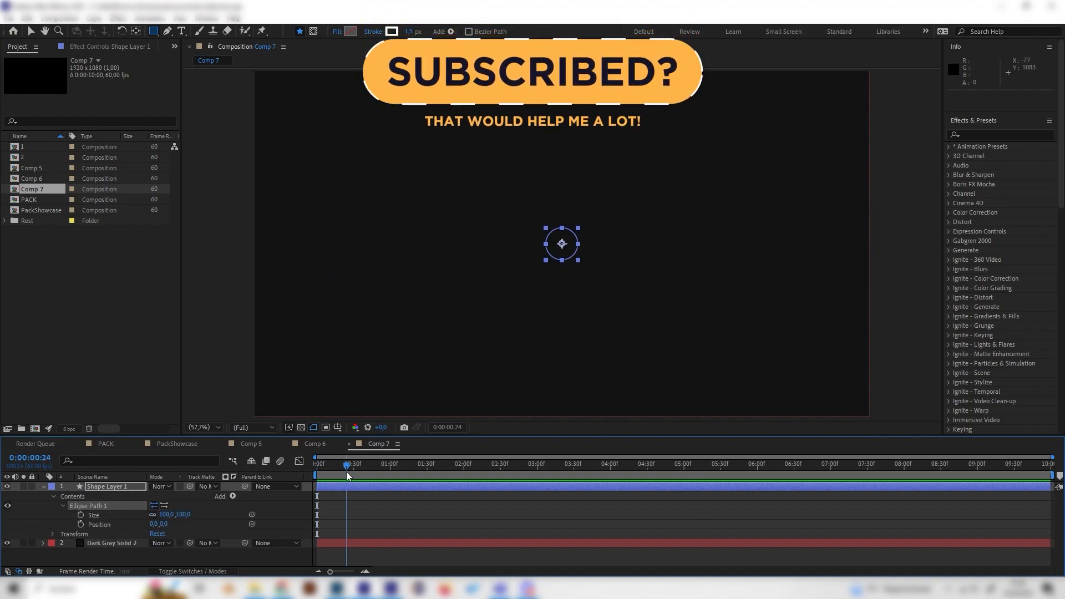
pyautogui.press('Home')
pyautogui.click(185, 514)
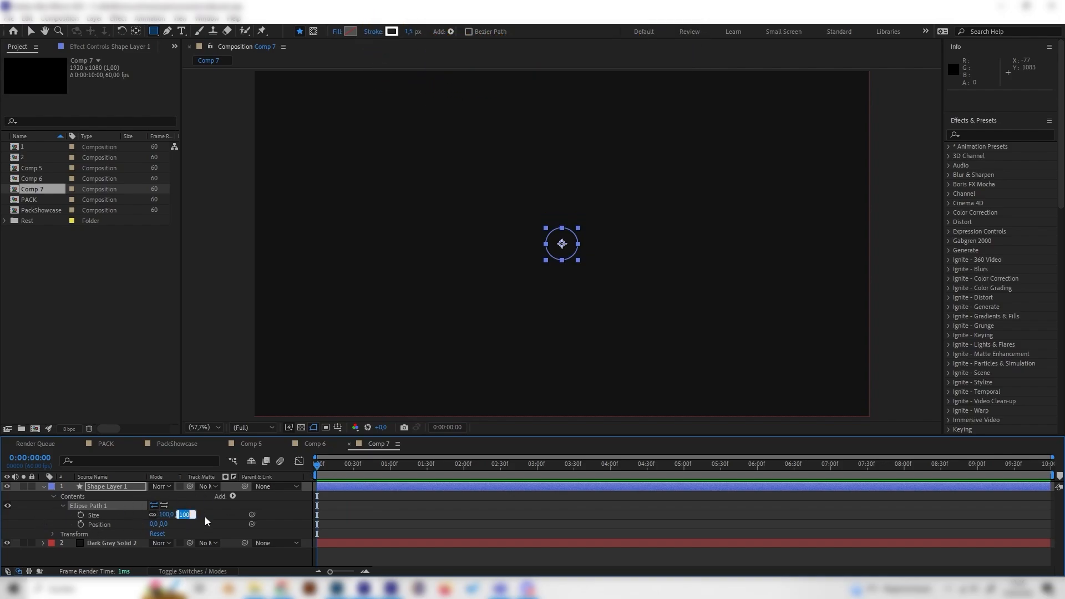
pyautogui.write('0')
pyautogui.press('Return')
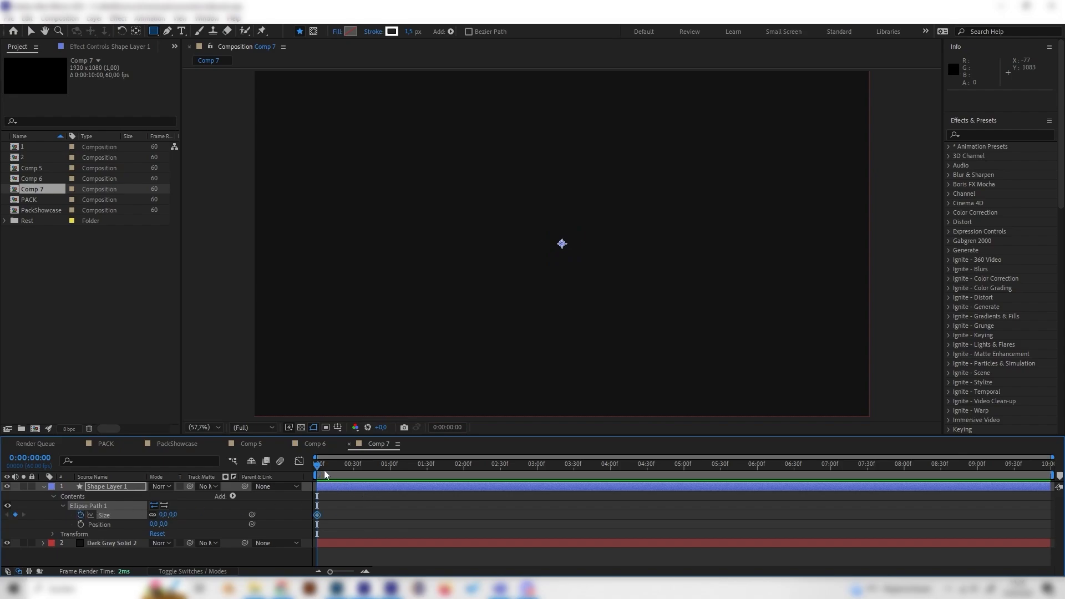
# - Enlarge the ellipse path to a size of about 644 at 0:00:01:29 to set its second size keyframe
pyautogui.moveTo(319, 473); pyautogui.dragTo(411, 481)
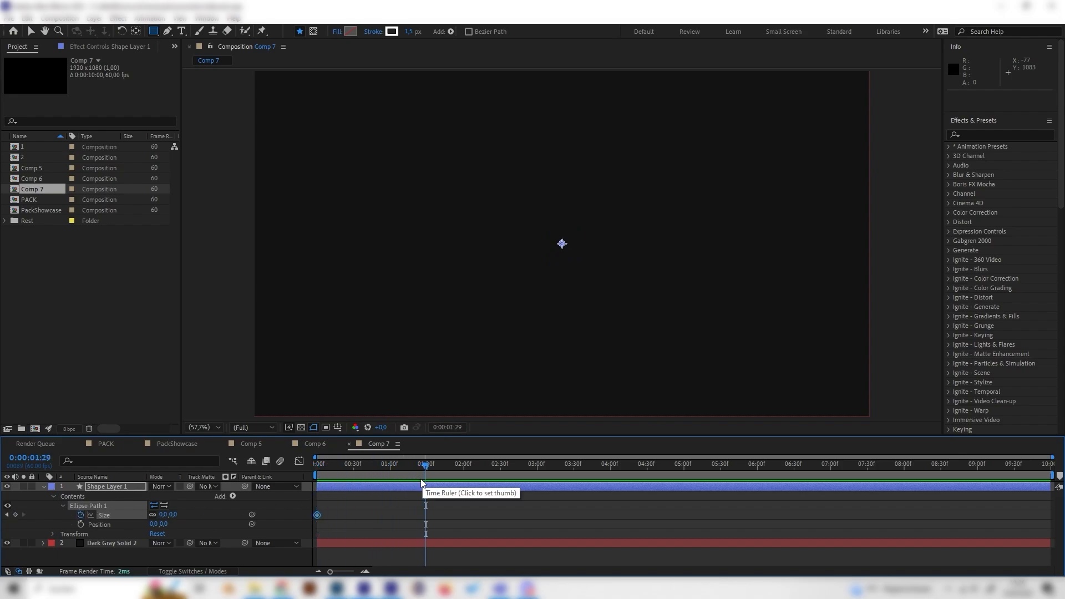
pyautogui.moveTo(164, 515); pyautogui.dragTo(500, 511)
pyautogui.click(128, 514)
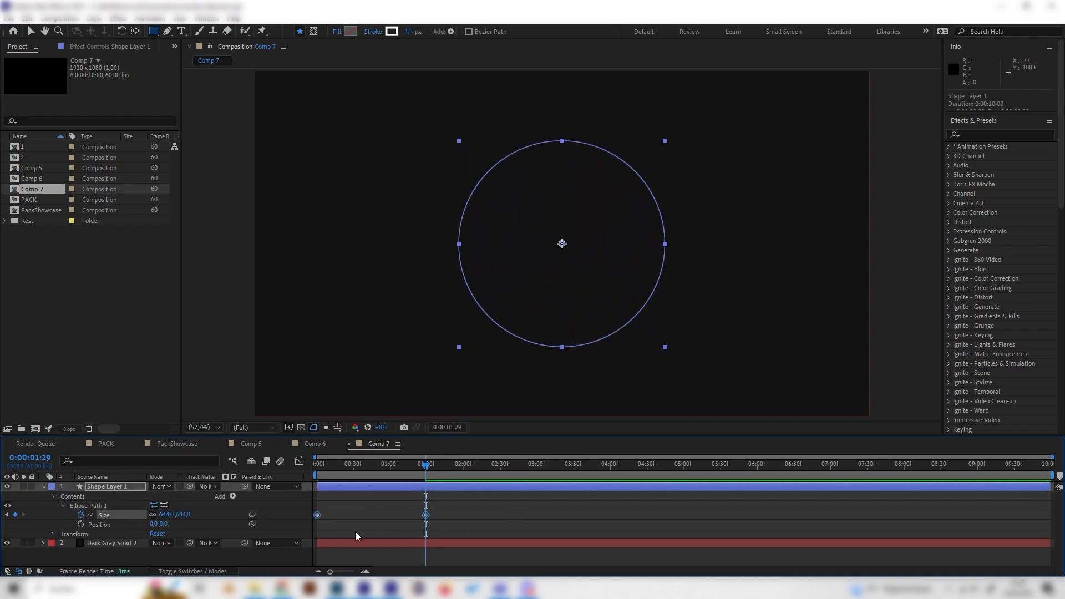
# - Add a Stroke to the shape layer's ellipse
pyautogui.moveTo(420, 470); pyautogui.dragTo(390, 480)
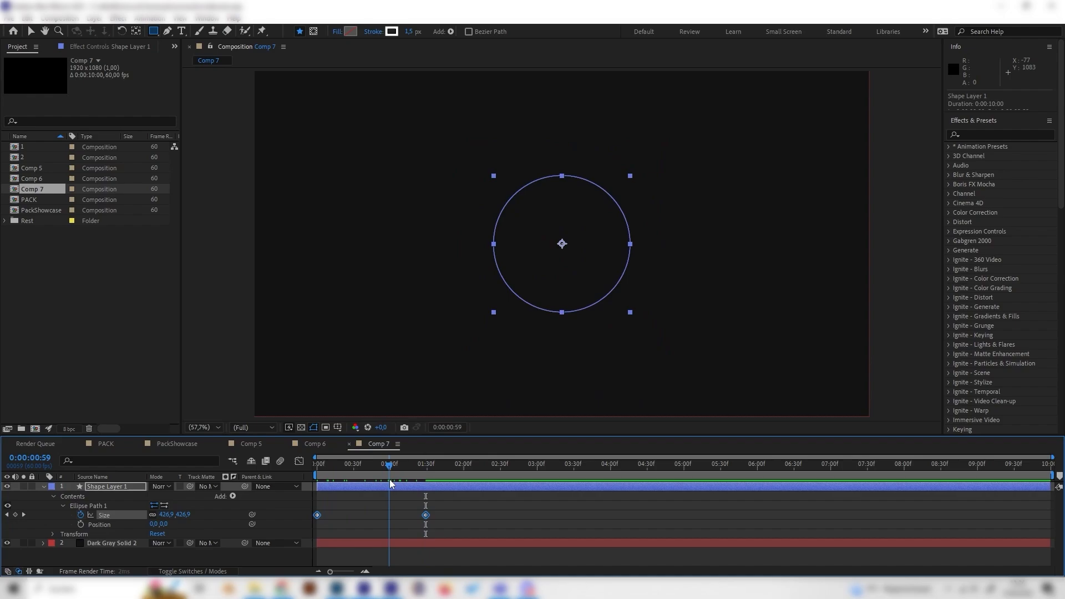
pyautogui.click(208, 525)
pyautogui.click(233, 496)
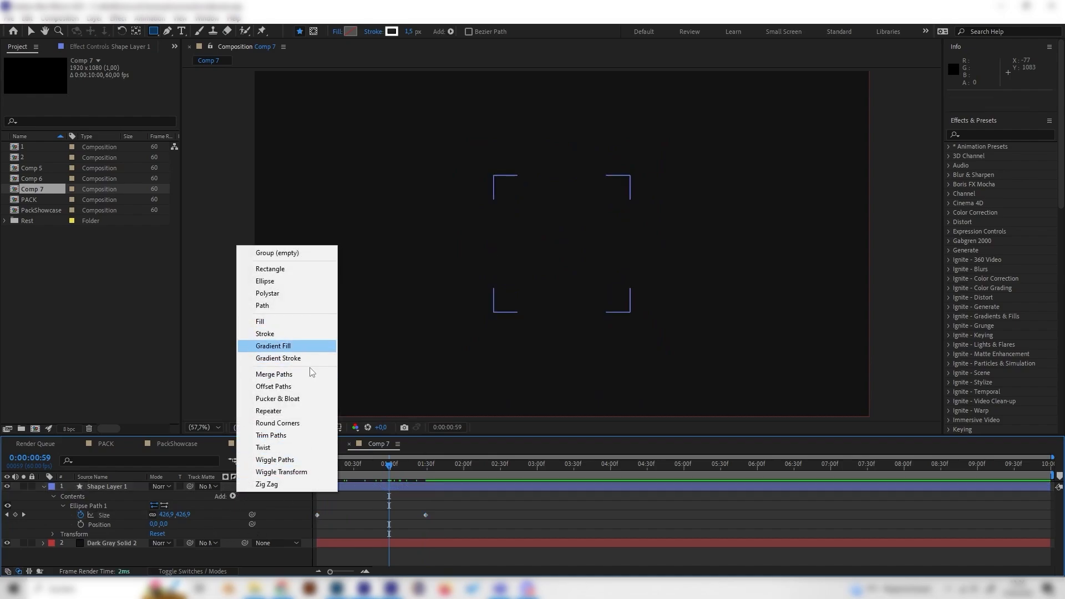
pyautogui.click(228, 502)
pyautogui.click(232, 495)
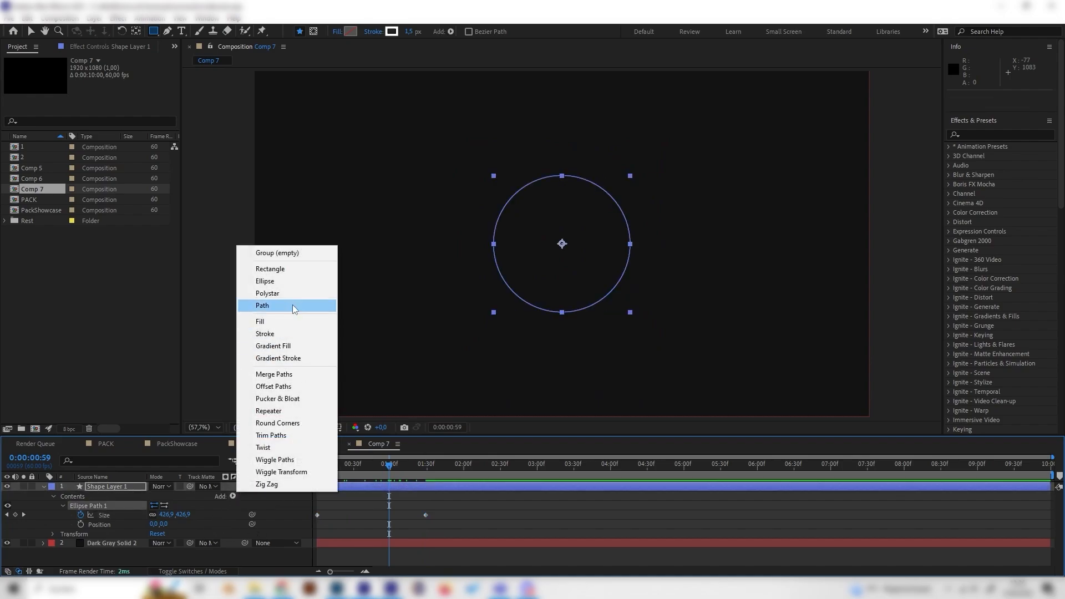
pyautogui.click(297, 335)
# - Set the ellipse's stroke width to 50, raise it to 75, and preview the growing ring from near the start
pyautogui.scroll(-3, 67, 533)
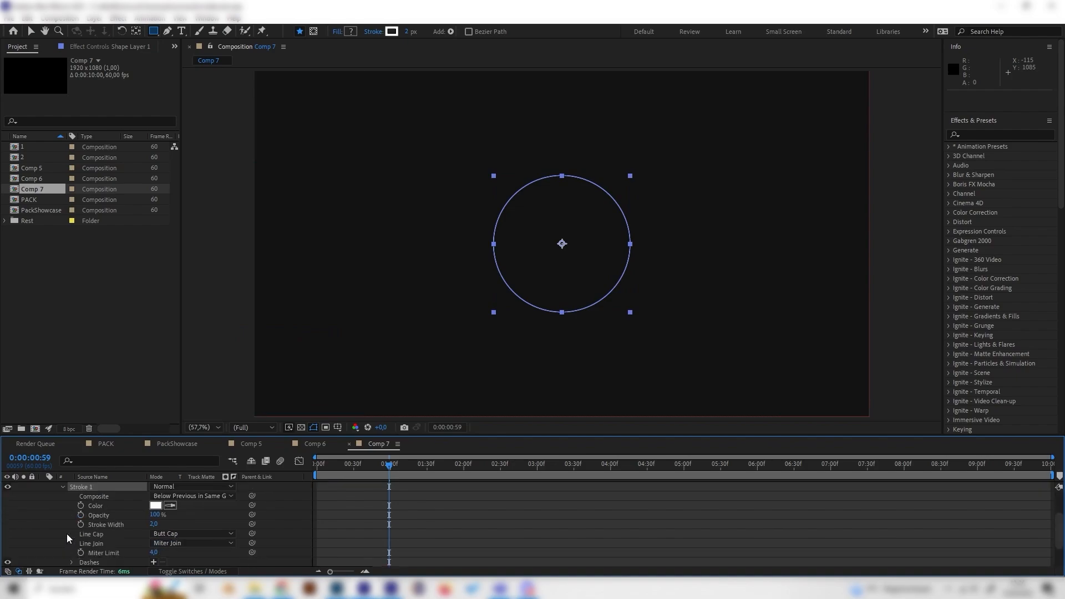
pyautogui.click(154, 524)
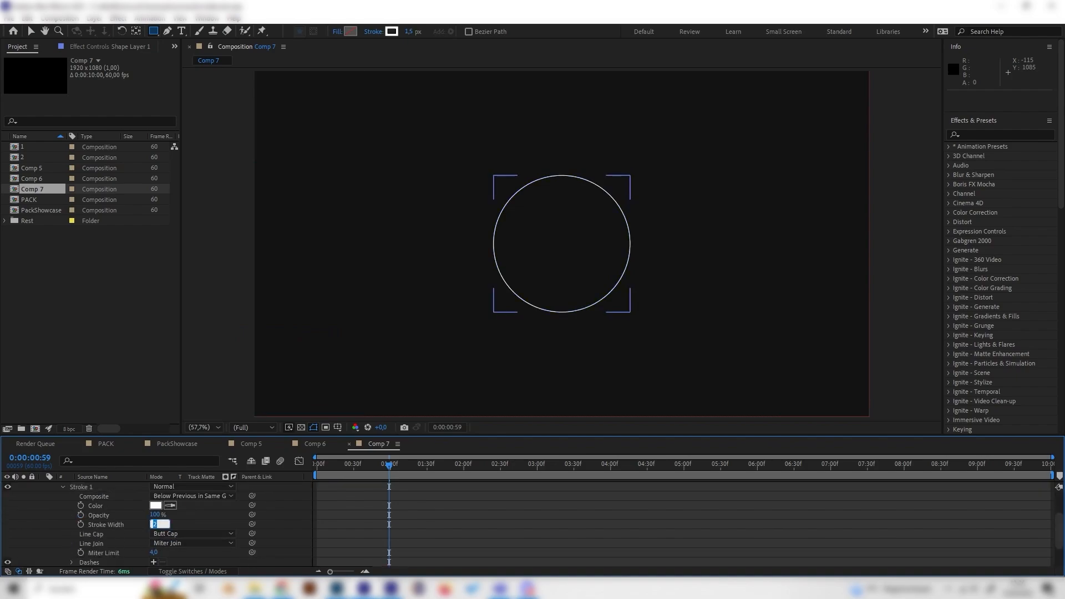
pyautogui.write('50')
pyautogui.press('Return')
pyautogui.moveTo(389, 465)
pyautogui.mouseDown()
pyautogui.moveTo(444, 468)
pyautogui.moveTo(396, 474)
pyautogui.mouseUp()
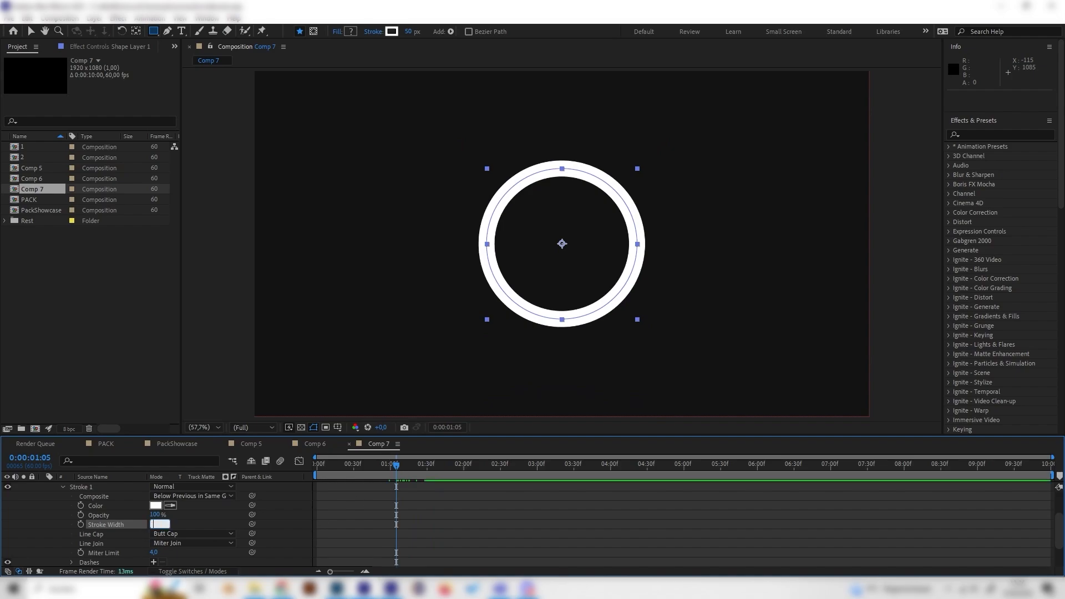
pyautogui.press('Return')
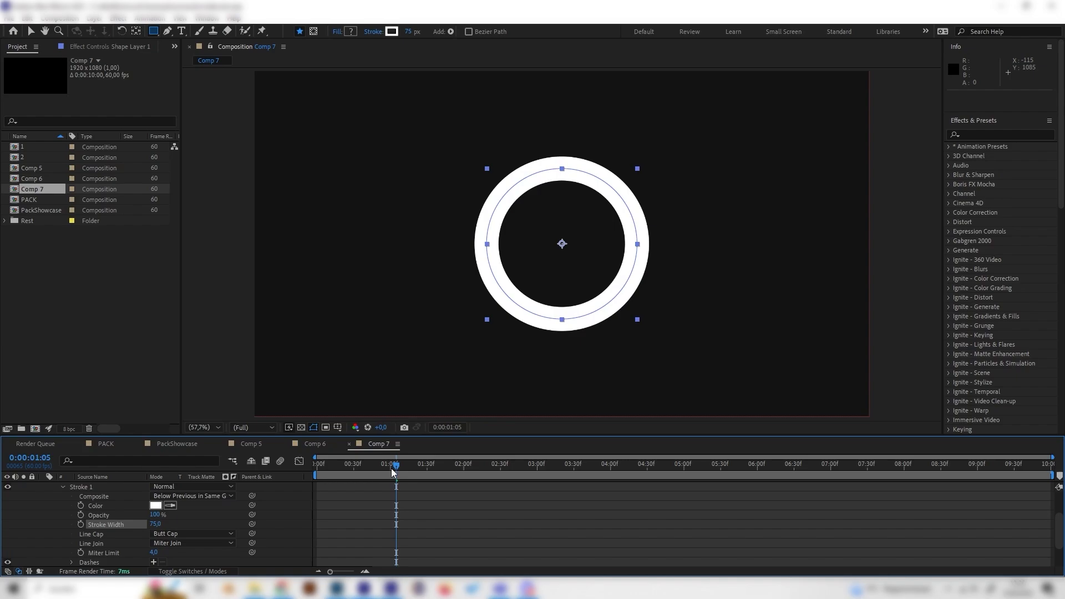
pyautogui.moveTo(391, 468); pyautogui.dragTo(298, 487)
pyautogui.press('space')
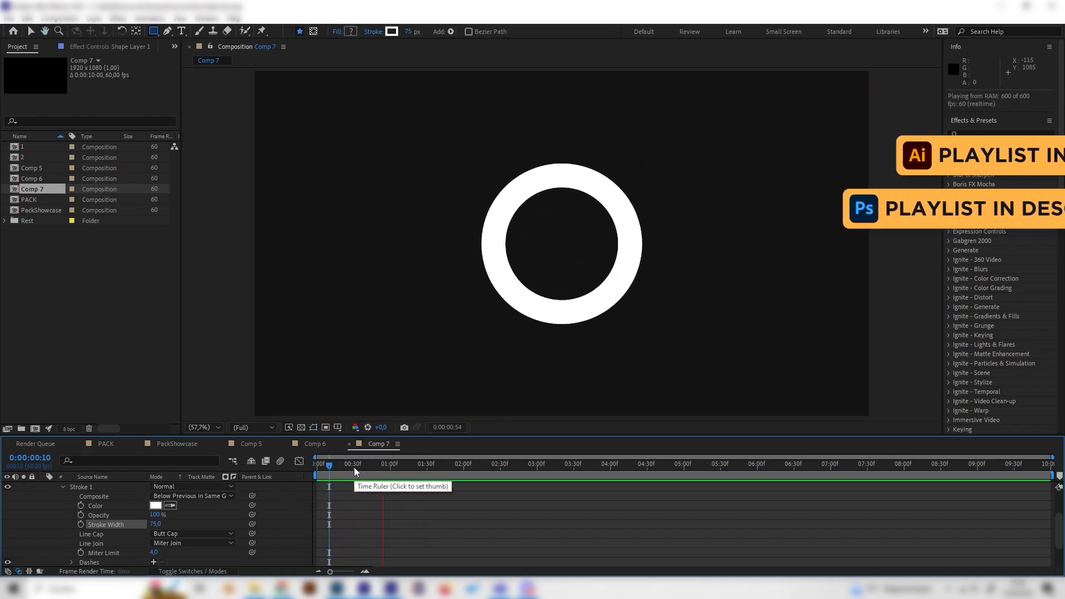
pyautogui.press('space')
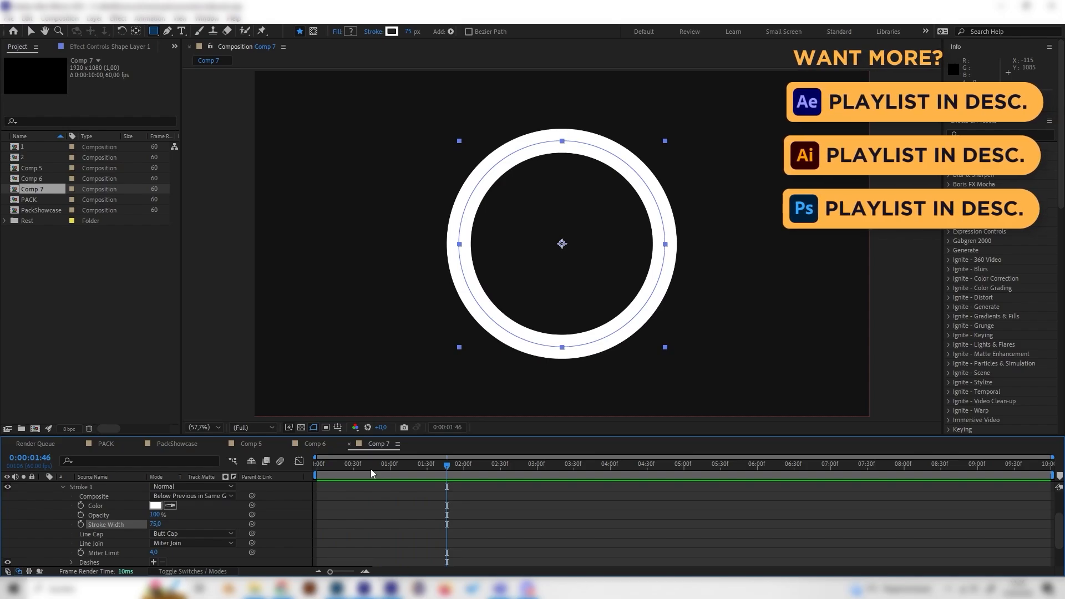
pyautogui.moveTo(370, 468)
pyautogui.mouseDown()
pyautogui.moveTo(339, 469)
pyautogui.moveTo(355, 471)
pyautogui.mouseUp()
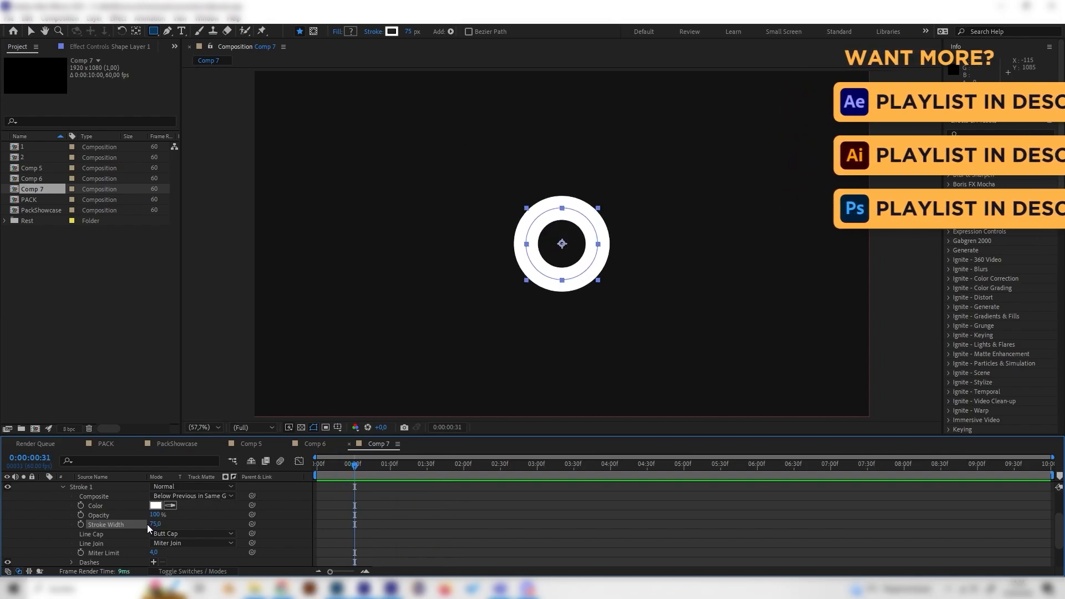
# - Apply Easy Ease to both ellipse size keyframes, bend the curve for a fast start and slow finish, and play back the animation
pyautogui.scroll(3, 170, 521)
pyautogui.click(125, 497)
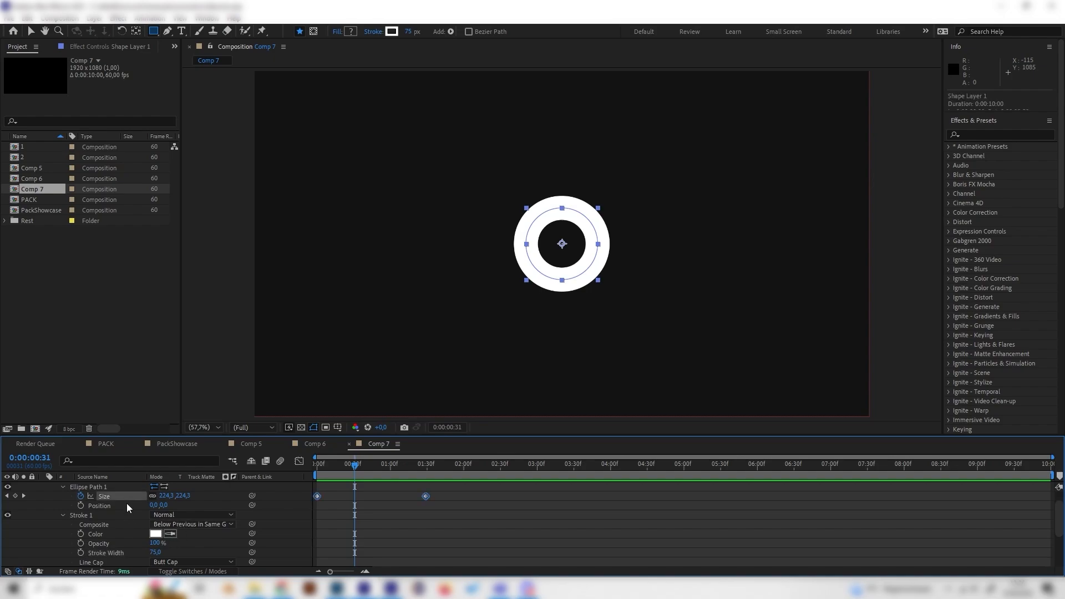
pyautogui.scroll(1, 119, 529)
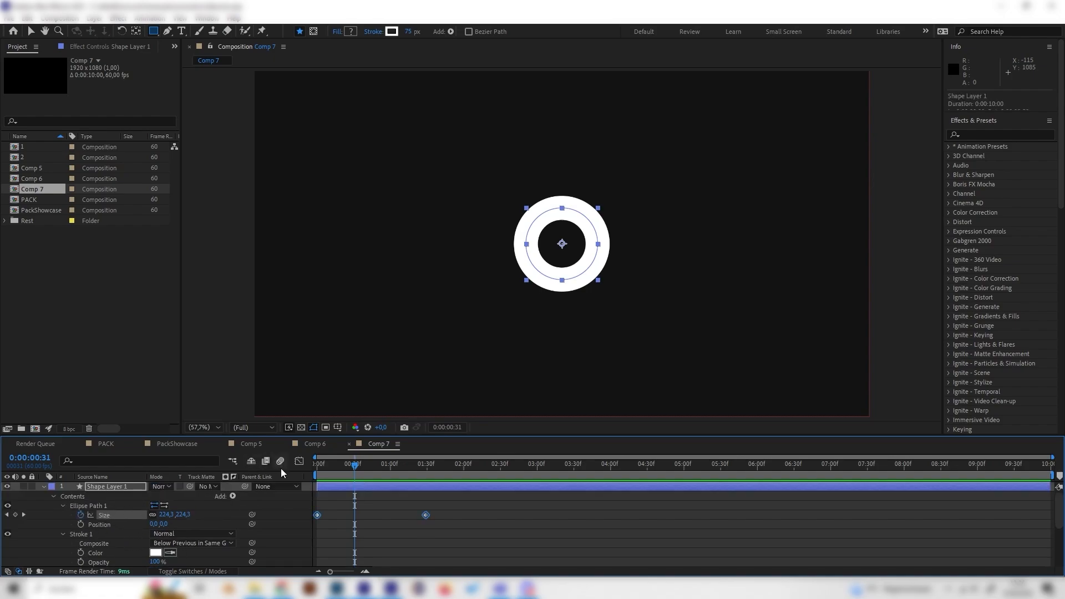
pyautogui.click(299, 461)
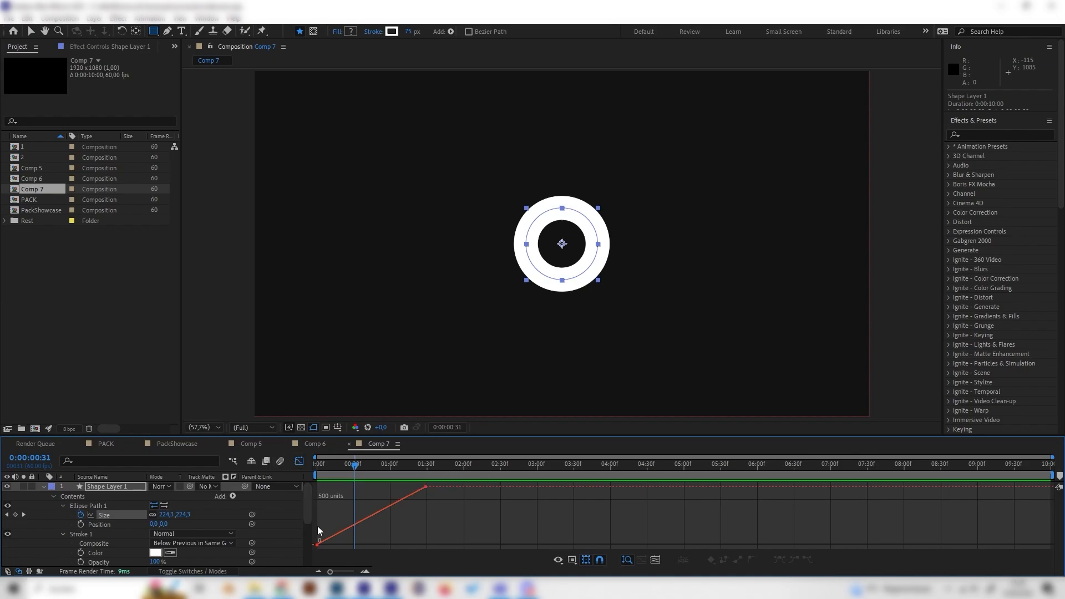
pyautogui.click(118, 514)
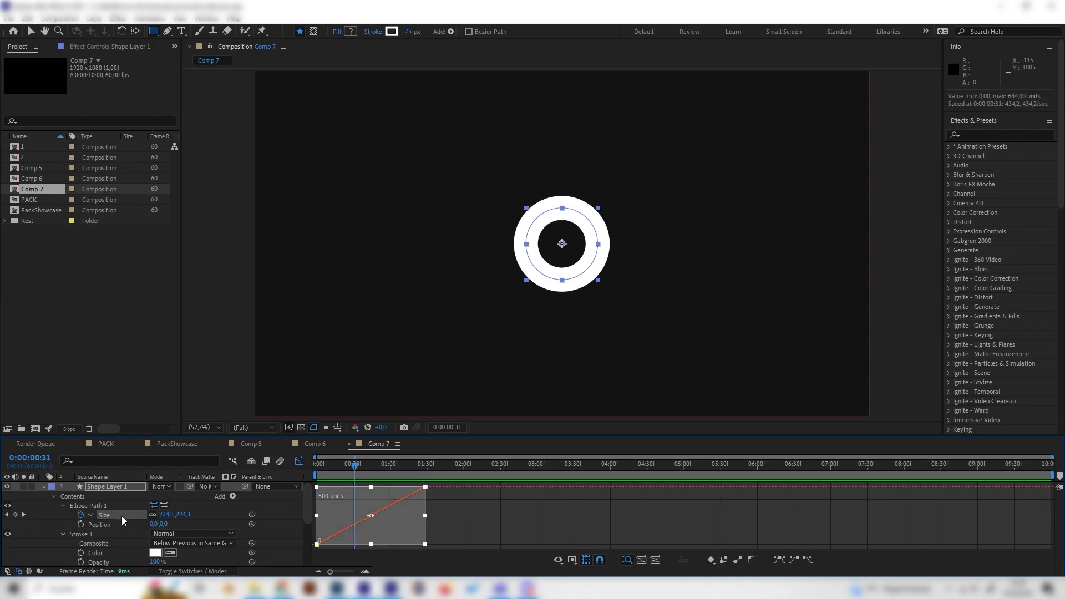
pyautogui.click(779, 560)
pyautogui.click(457, 523)
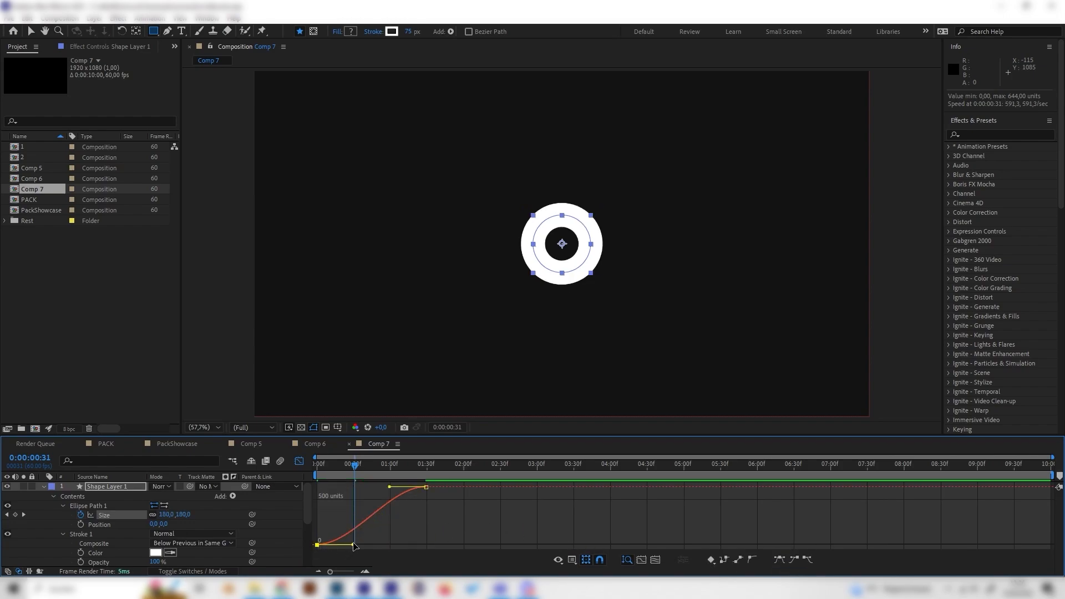
pyautogui.moveTo(347, 539); pyautogui.dragTo(313, 469)
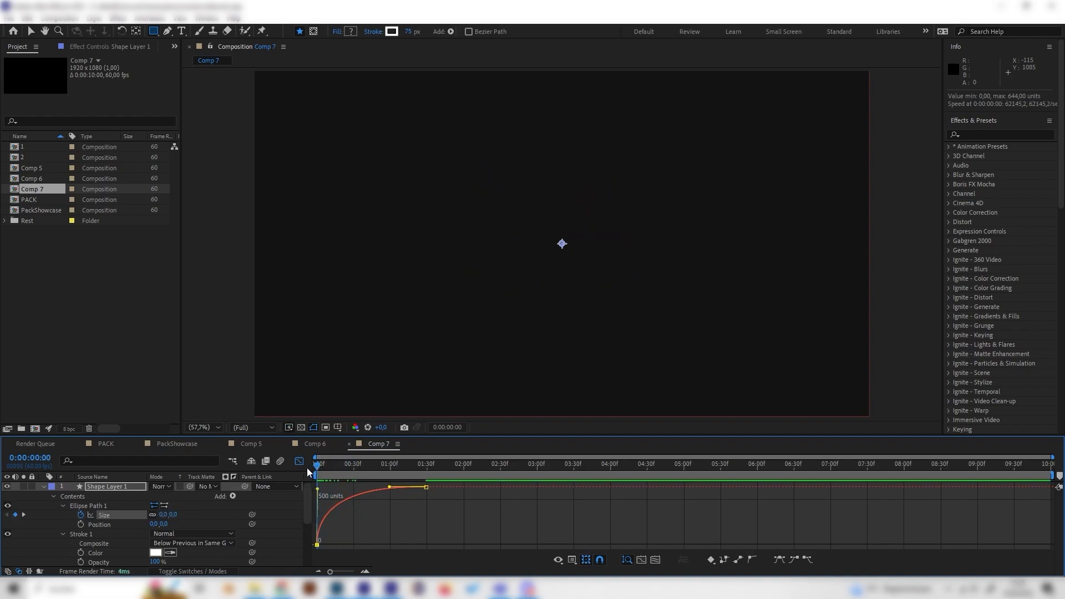
pyautogui.press('space')
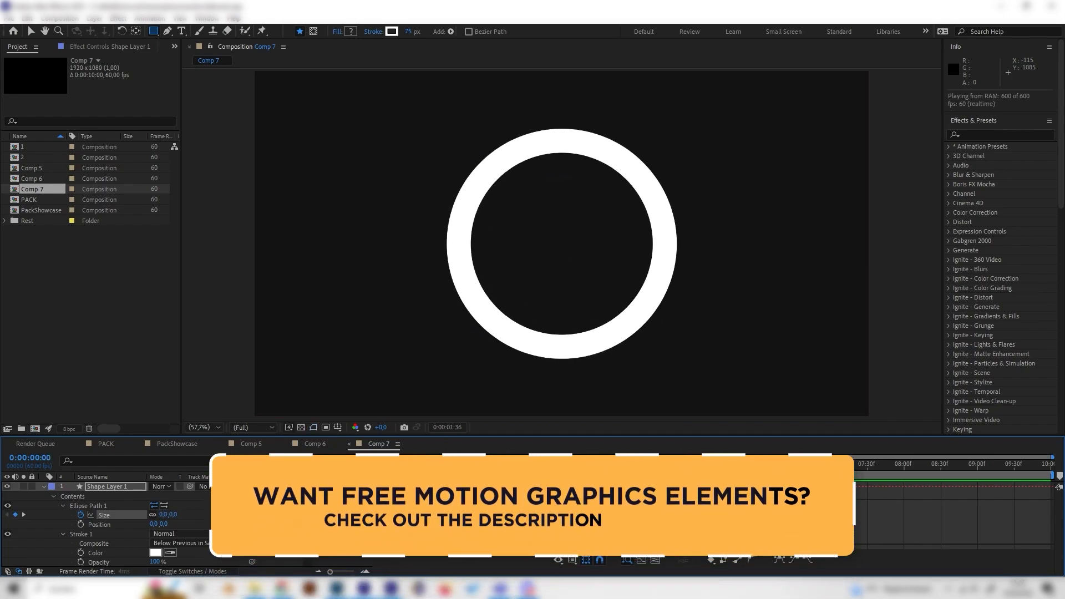
pyautogui.press('space')
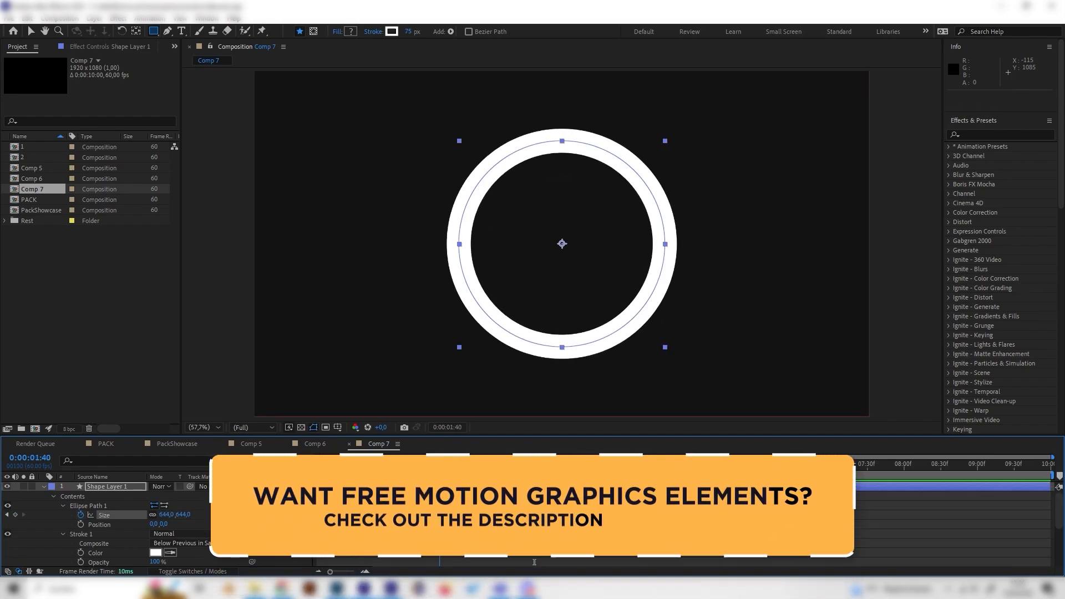
# - Set the first stroke width keyframe at 0:00:00:00 with a value of 75
pyautogui.moveTo(534, 562); pyautogui.dragTo(507, 562)
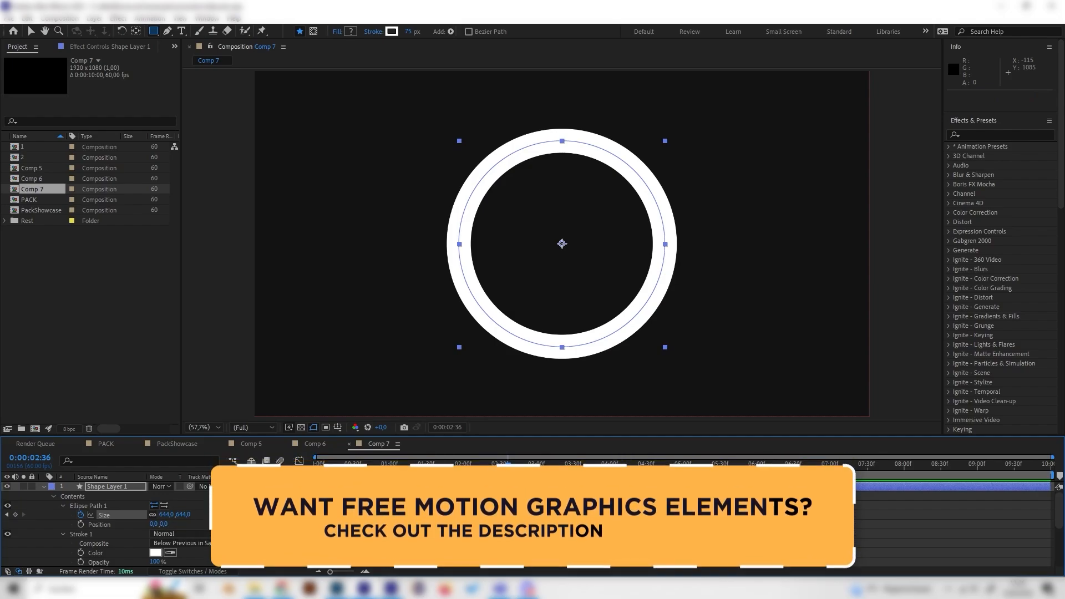
pyautogui.scroll(-3, 108, 565)
pyautogui.click(114, 544)
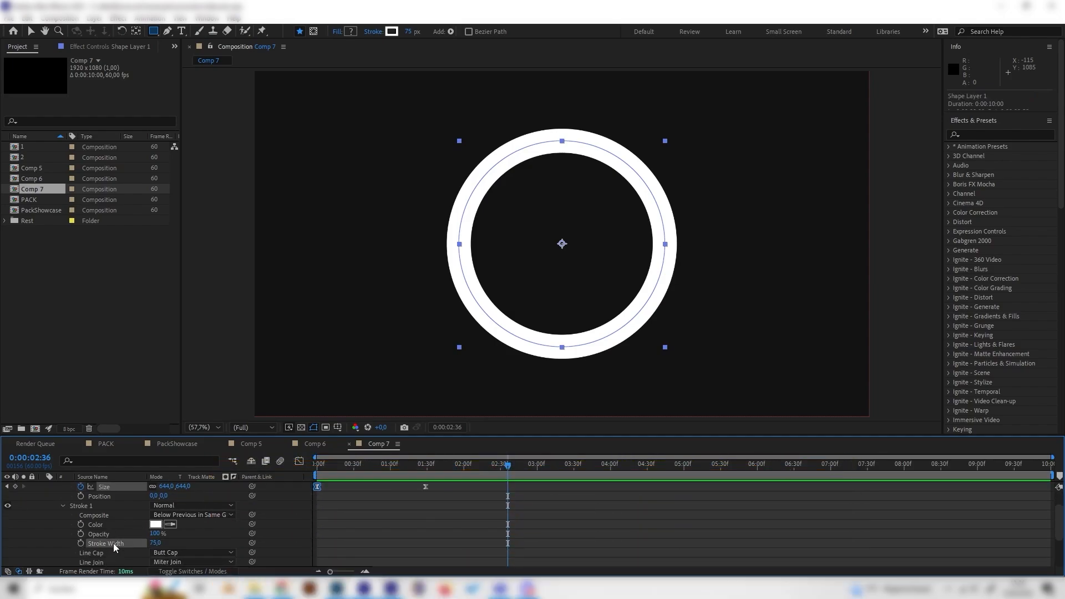
pyautogui.press('Home')
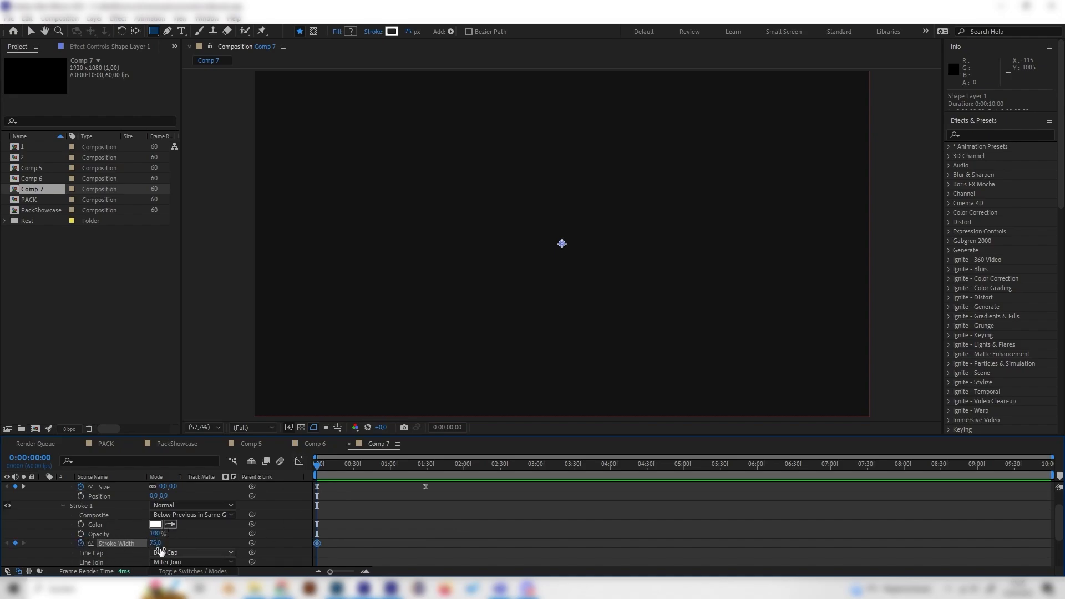
pyautogui.moveTo(161, 551); pyautogui.dragTo(159, 544)
# - Set the stroke width to 0 at 0:00:01:15 and play back the thinning ring from the start
pyautogui.moveTo(377, 476); pyautogui.dragTo(419, 470)
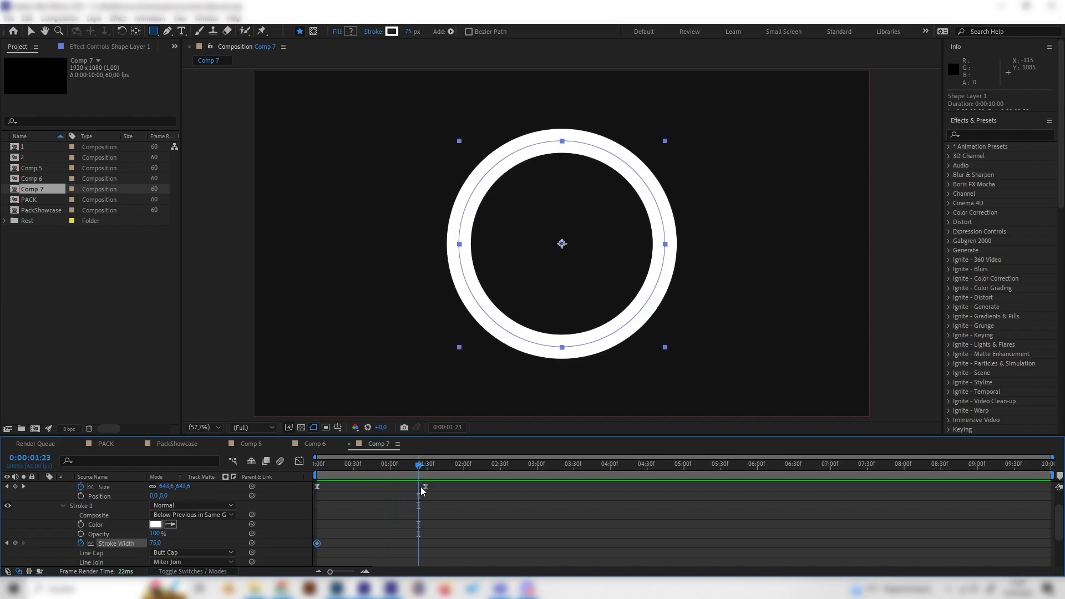
pyautogui.moveTo(411, 467); pyautogui.dragTo(409, 470)
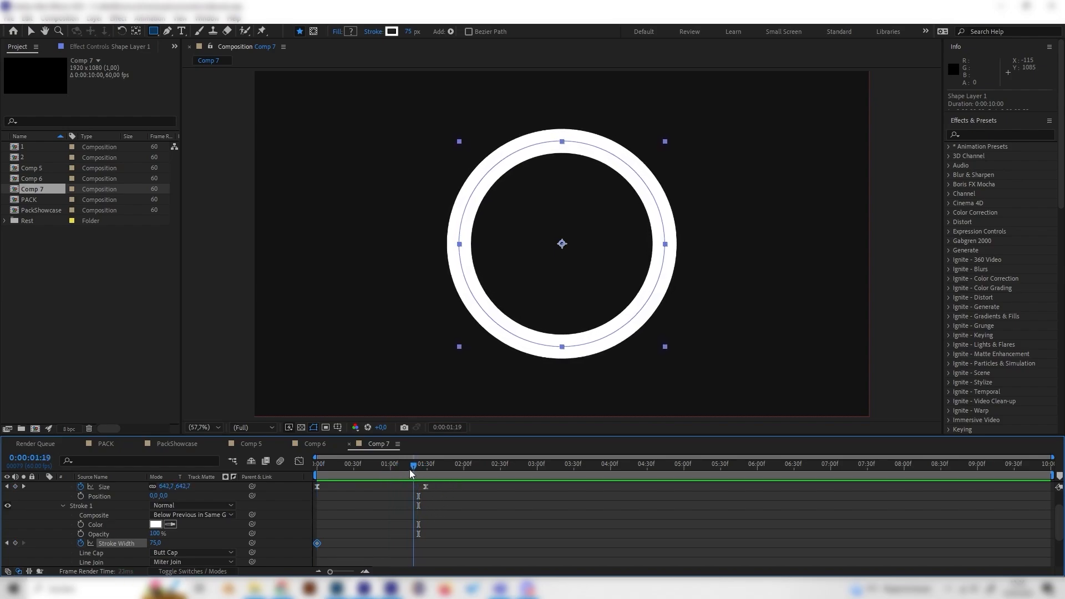
pyautogui.click(228, 553)
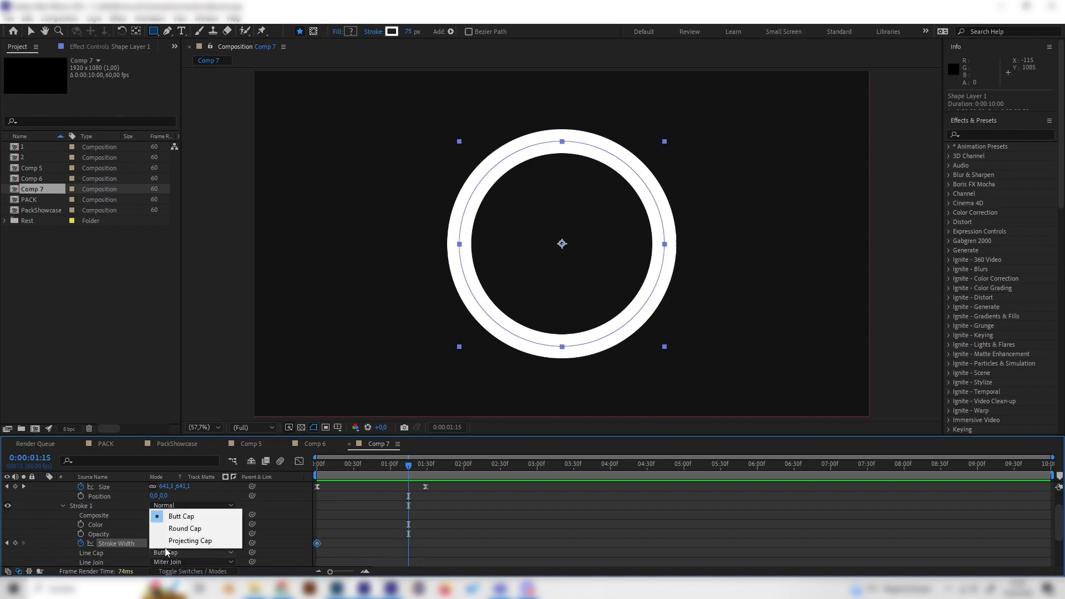
pyautogui.click(263, 540)
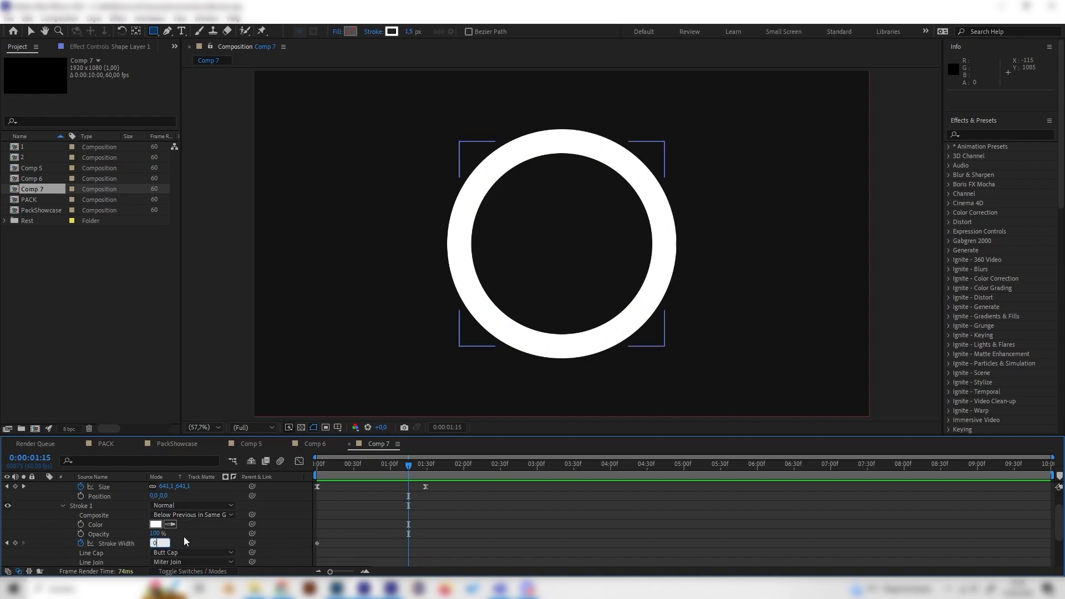
pyautogui.press('Return')
pyautogui.press('Home')
pyautogui.press('space')
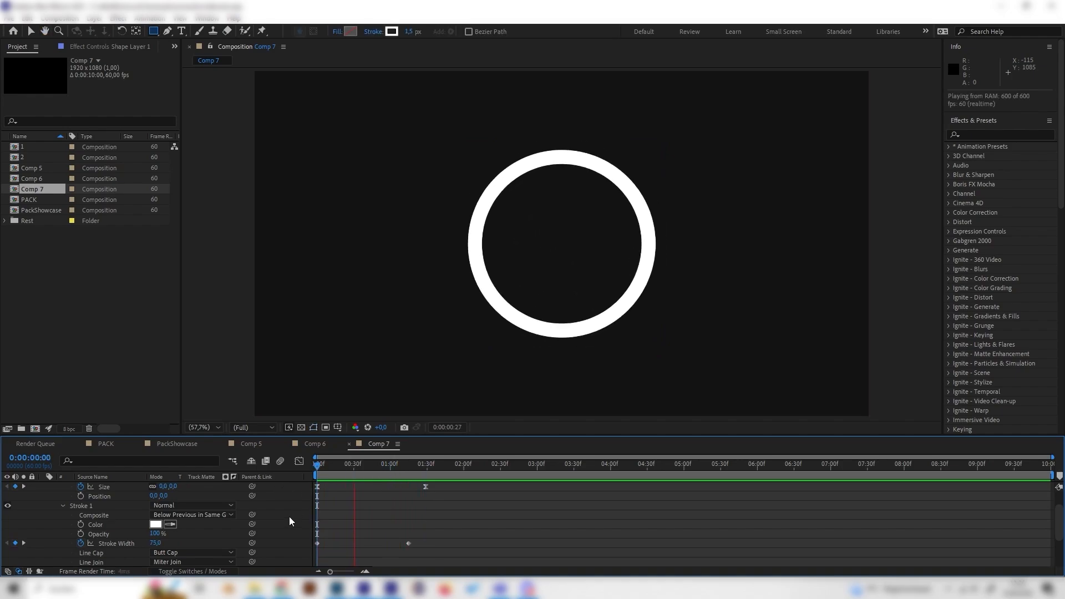
pyautogui.press('space')
# - Find the Roughen Edges effect and apply it to Shape Layer 1
pyautogui.scroll(2, 103, 538)
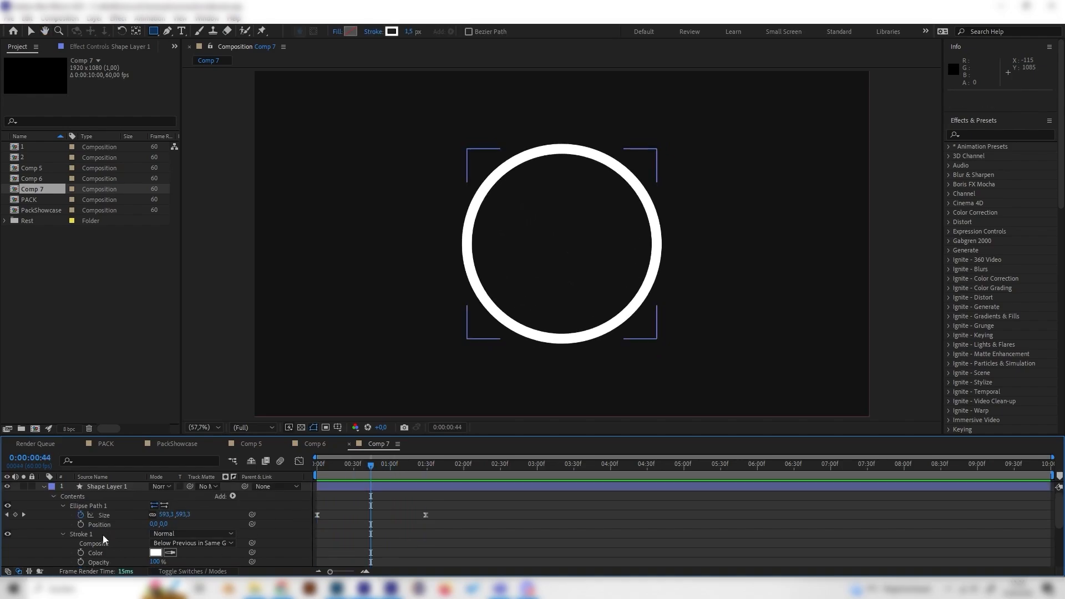
pyautogui.click(84, 486)
pyautogui.click(978, 135)
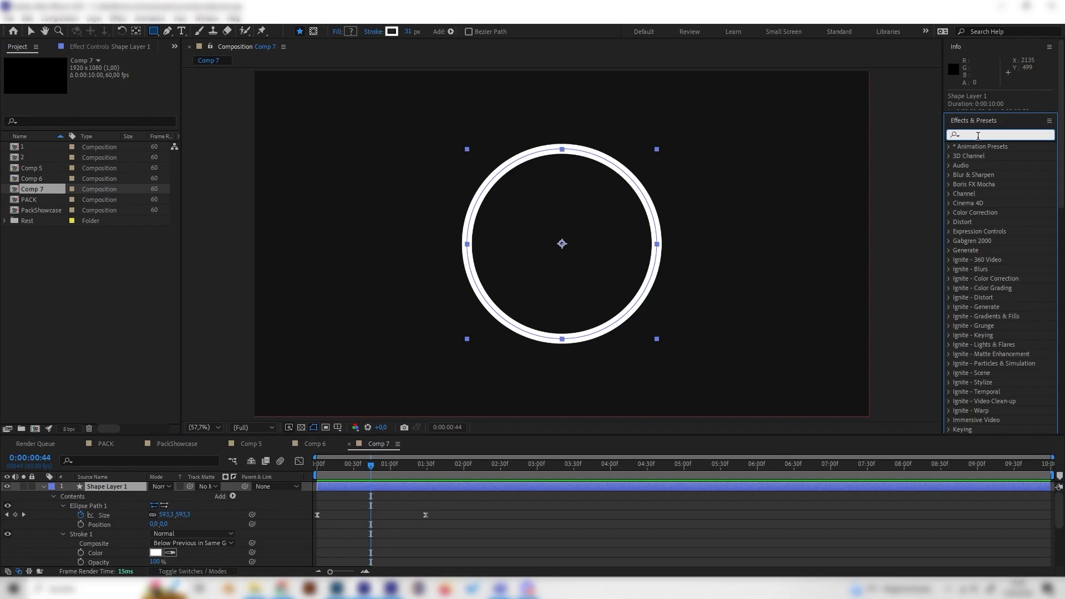
pyautogui.write('roughe')
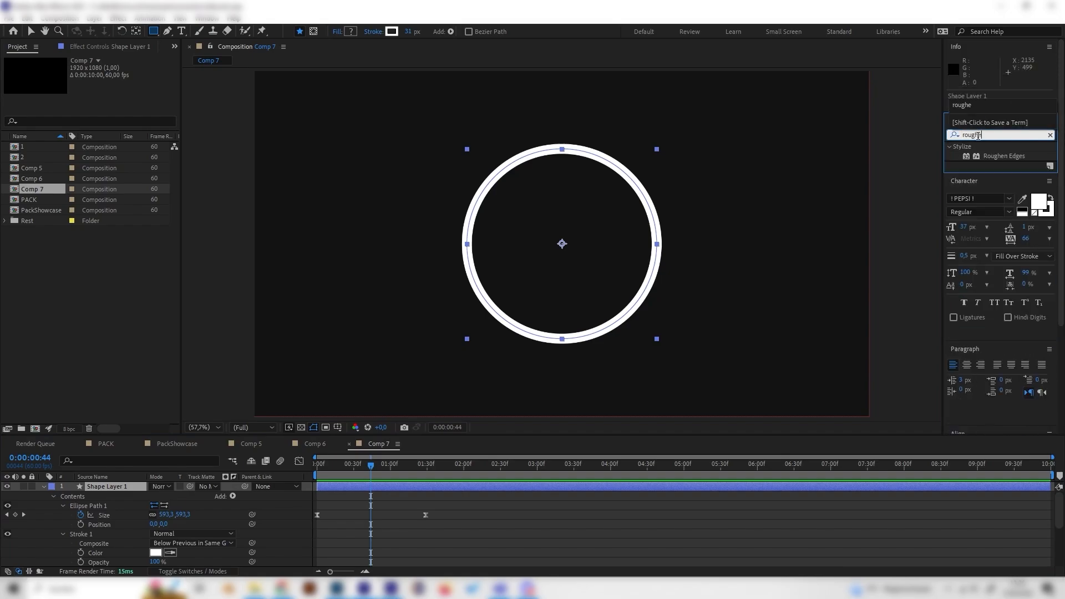
pyautogui.moveTo(1004, 156); pyautogui.dragTo(135, 487)
# - At 0:00:00:34, set the Roughen Edges Border to about 45 and Edge Sharpness to 5.82, and inspect the ring's edge up close
pyautogui.press('v')
pyautogui.moveTo(381, 464); pyautogui.dragTo(358, 464)
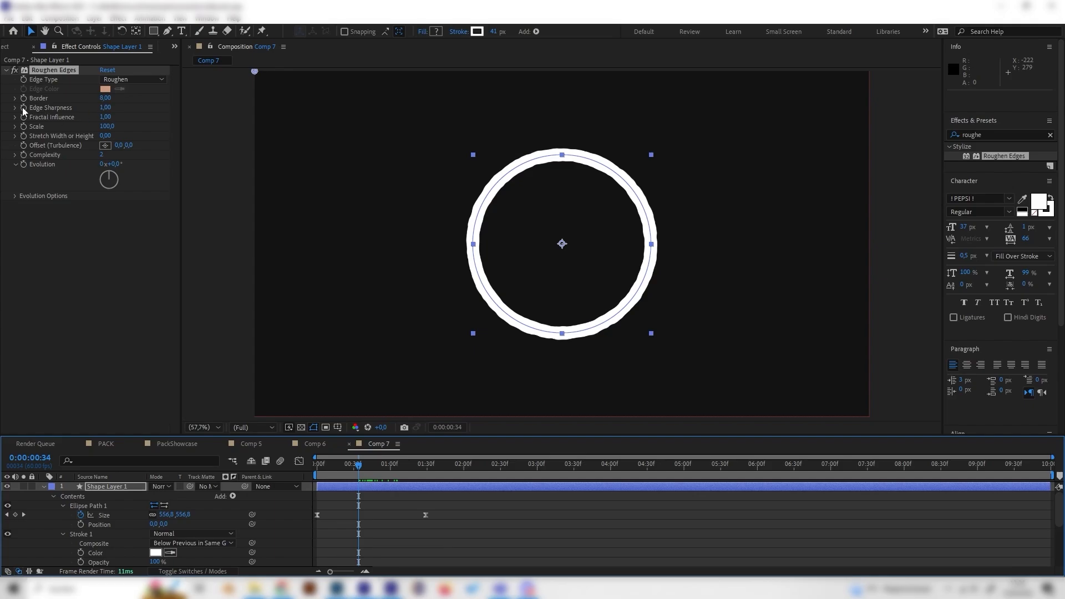
pyautogui.moveTo(108, 99)
pyautogui.mouseDown()
pyautogui.moveTo(442, 124)
pyautogui.moveTo(451, 128)
pyautogui.moveTo(285, 143)
pyautogui.moveTo(356, 146)
pyautogui.moveTo(500, 200)
pyautogui.mouseUp()
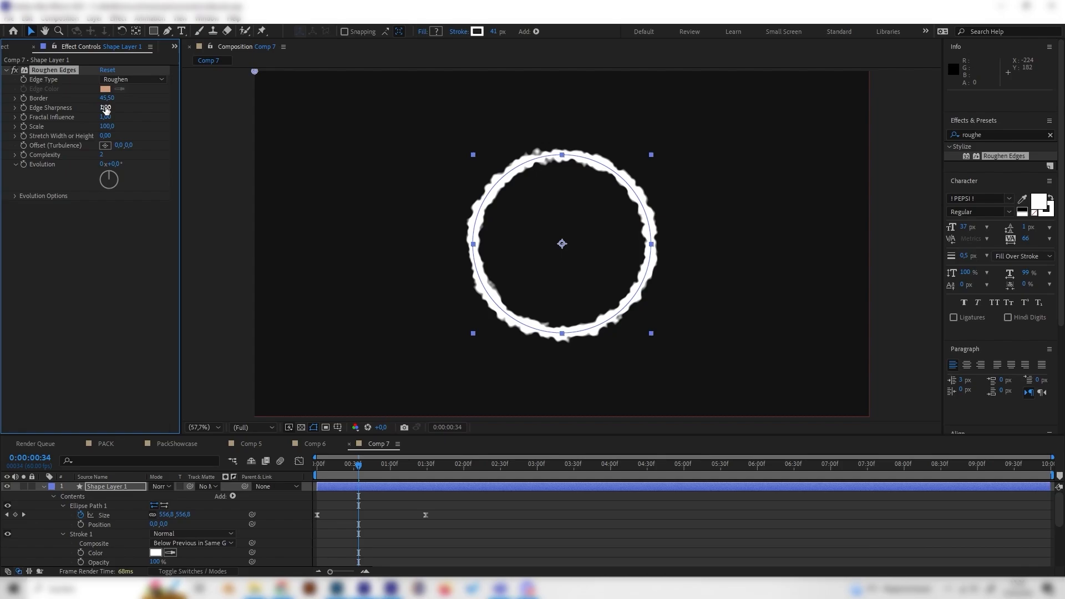
pyautogui.moveTo(105, 109); pyautogui.dragTo(108, 111)
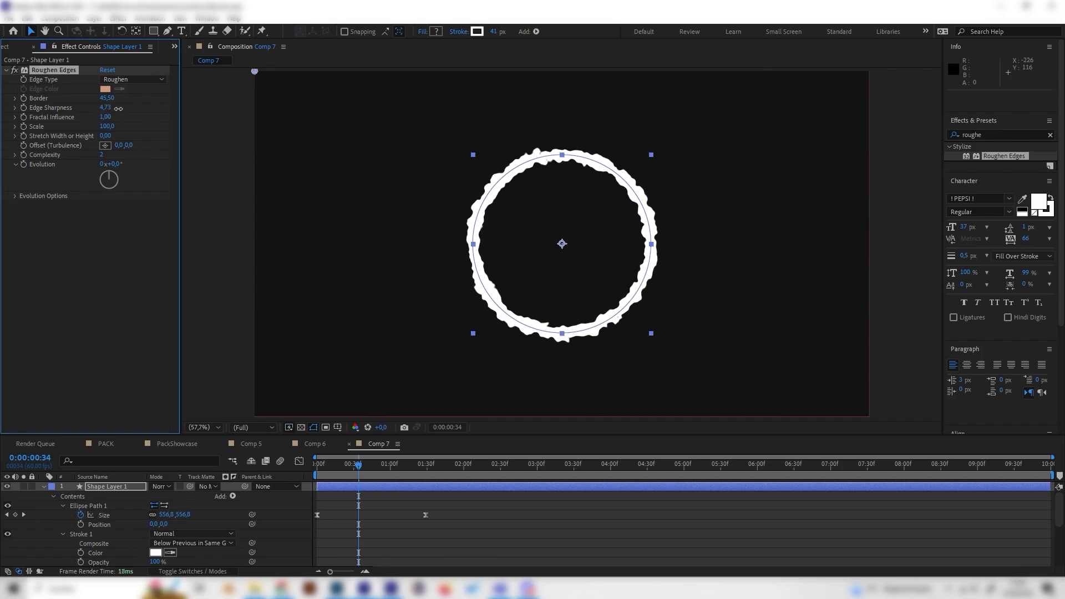
pyautogui.scroll(1, 502, 226)
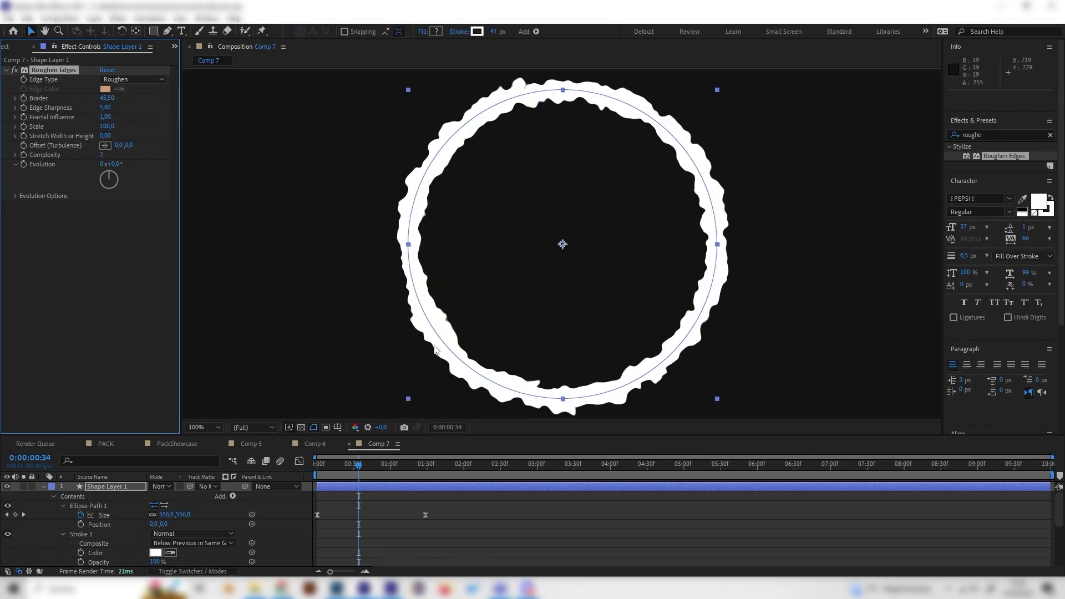
pyautogui.scroll(-1, 479, 295)
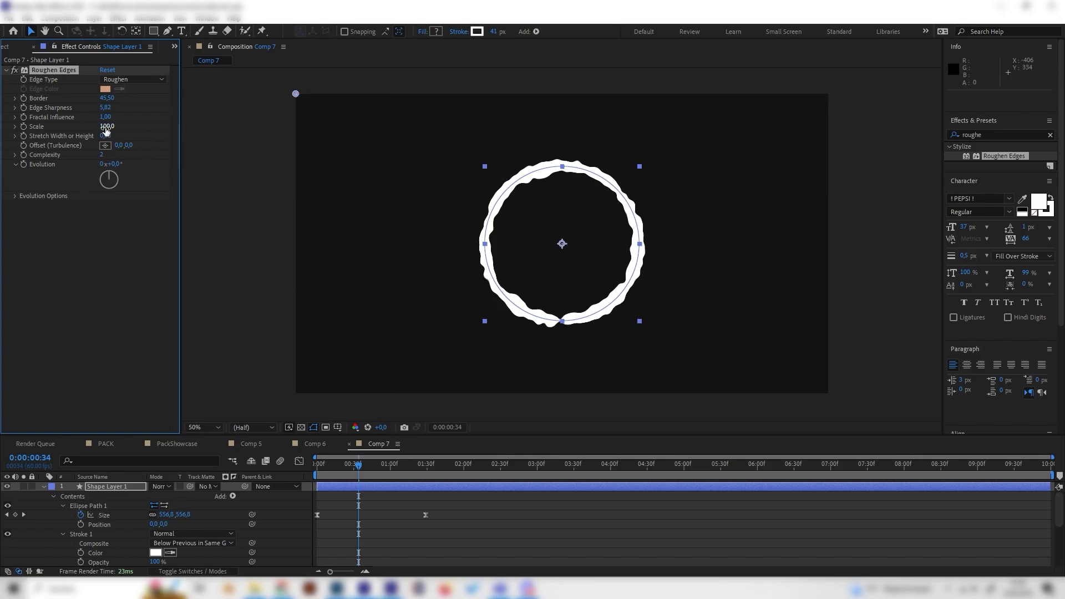
# - Set the Roughen Edges Scale to 146 and preview the ring from the first frame
pyautogui.moveTo(115, 131); pyautogui.dragTo(142, 139)
pyautogui.moveTo(381, 470); pyautogui.dragTo(286, 475)
pyautogui.press('space')
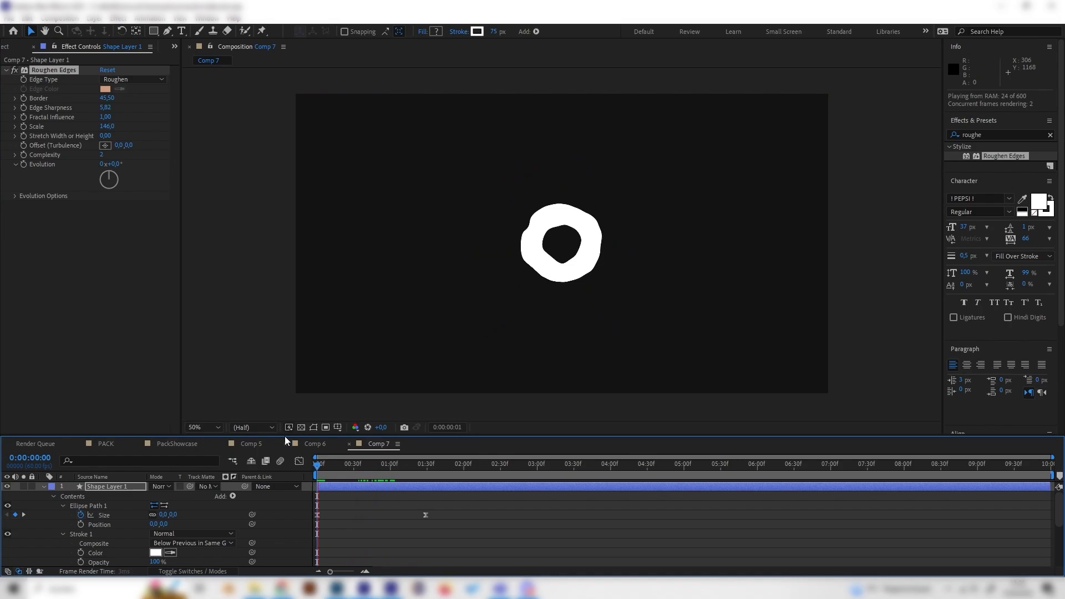
# - Replay the animation from the start, shorten the work area to end at about 0:00:01:36, and preview that range
pyautogui.moveTo(413, 471); pyautogui.dragTo(278, 471)
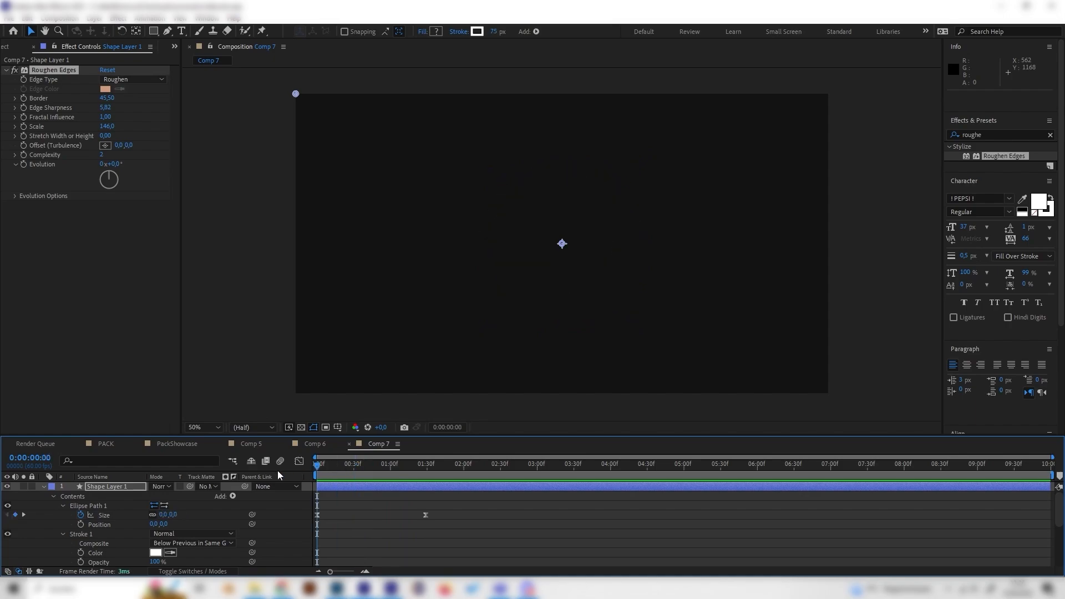
pyautogui.press('space')
pyautogui.press('space')
pyautogui.moveTo(1056, 475); pyautogui.dragTo(438, 477)
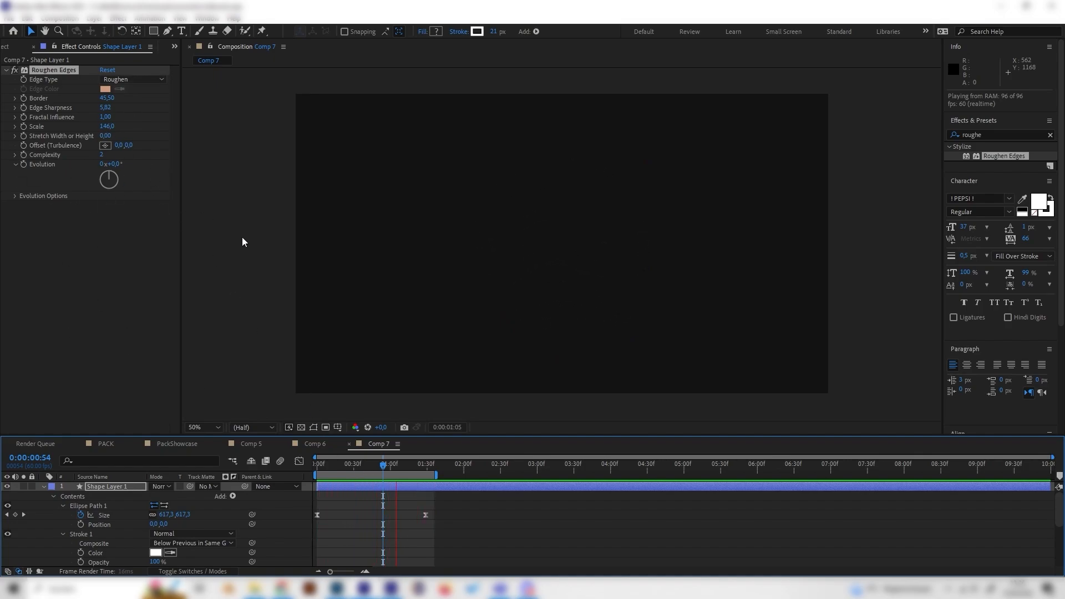
pyautogui.press('space')
# - Try a Roughen Edges Complexity of 10 at 0:00:00:23, undo it, and play back the animation from the start
pyautogui.click(388, 468)
pyautogui.click(345, 464)
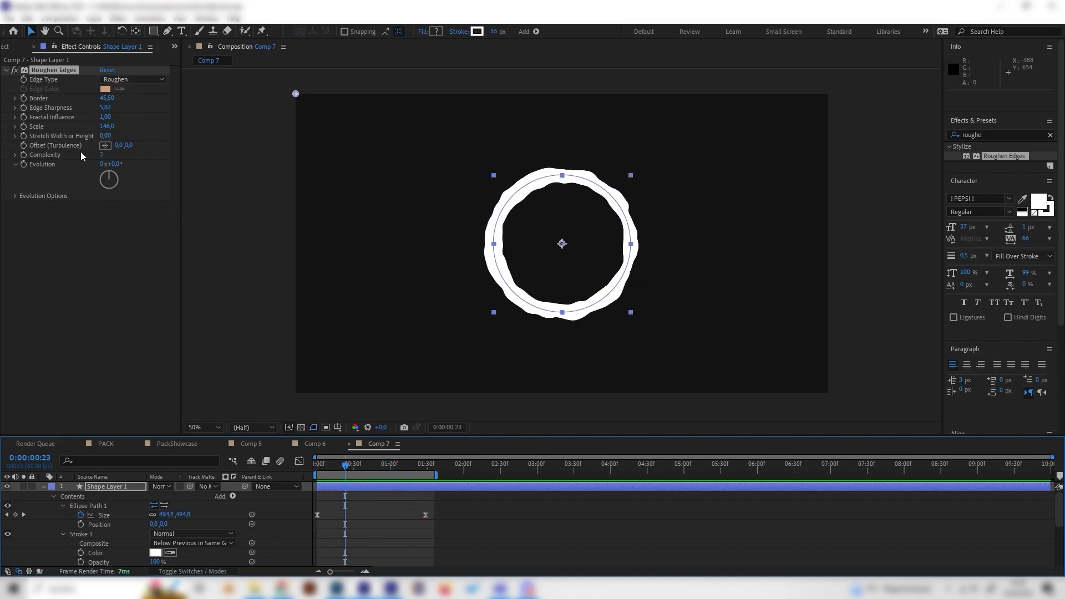
pyautogui.moveTo(101, 158); pyautogui.dragTo(163, 159)
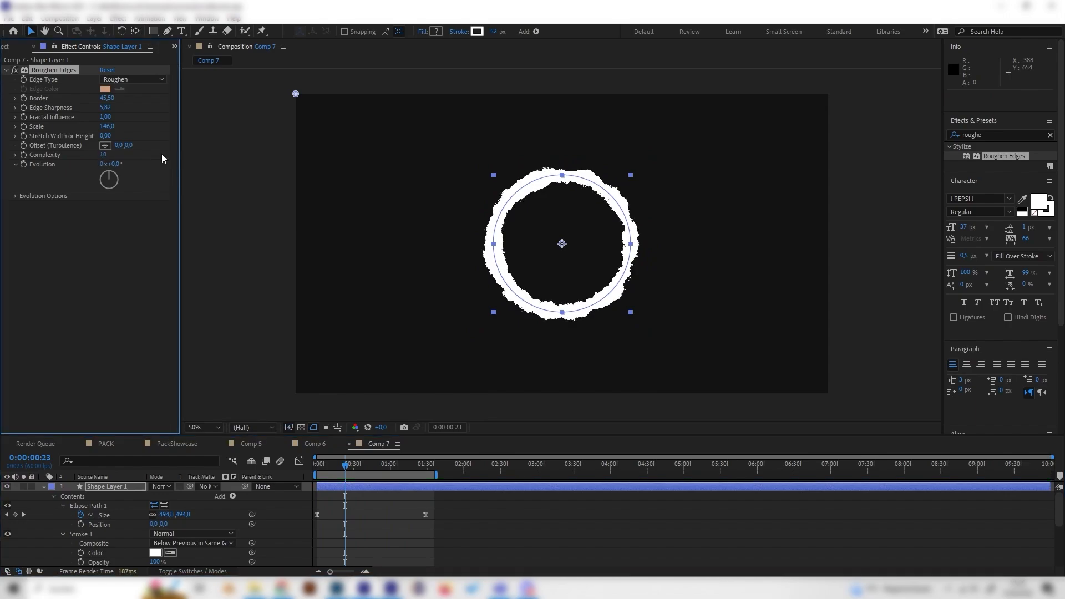
pyautogui.hotkey('ctrl', 'z')
pyautogui.moveTo(343, 466); pyautogui.dragTo(278, 469)
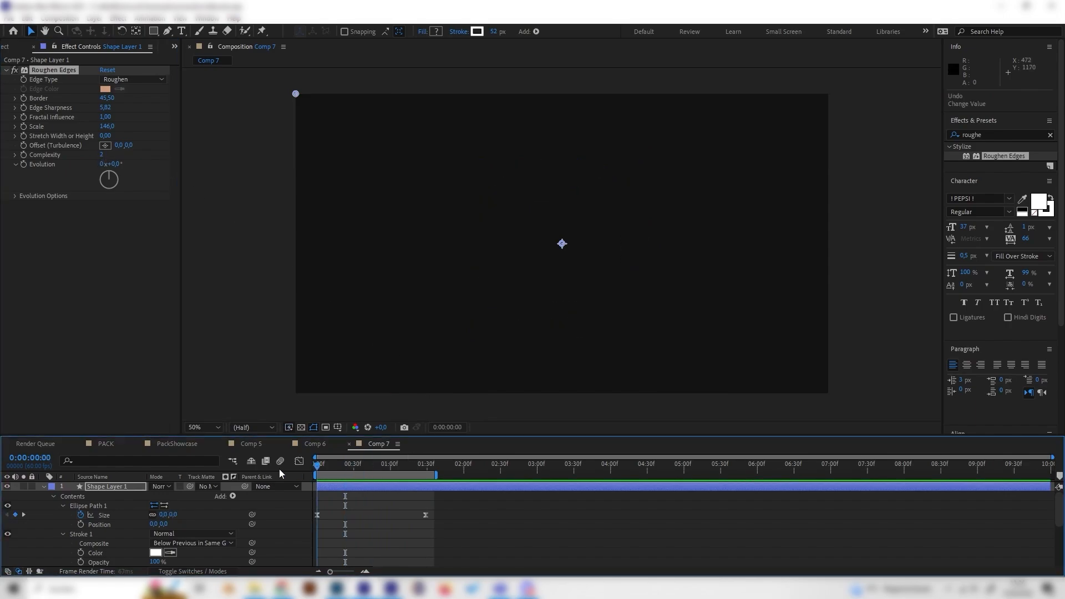
pyautogui.press('space')
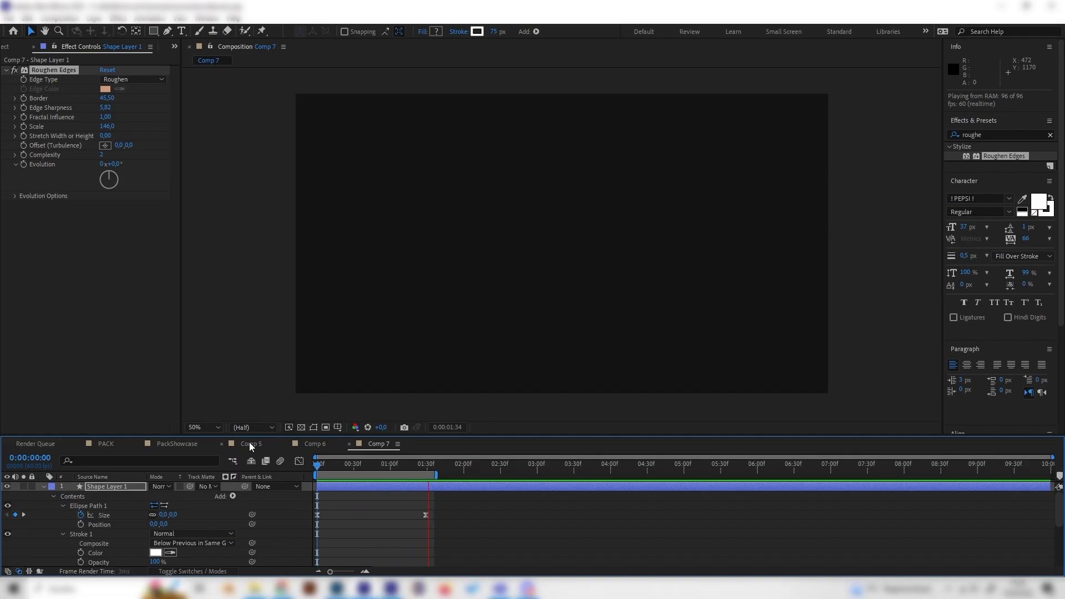